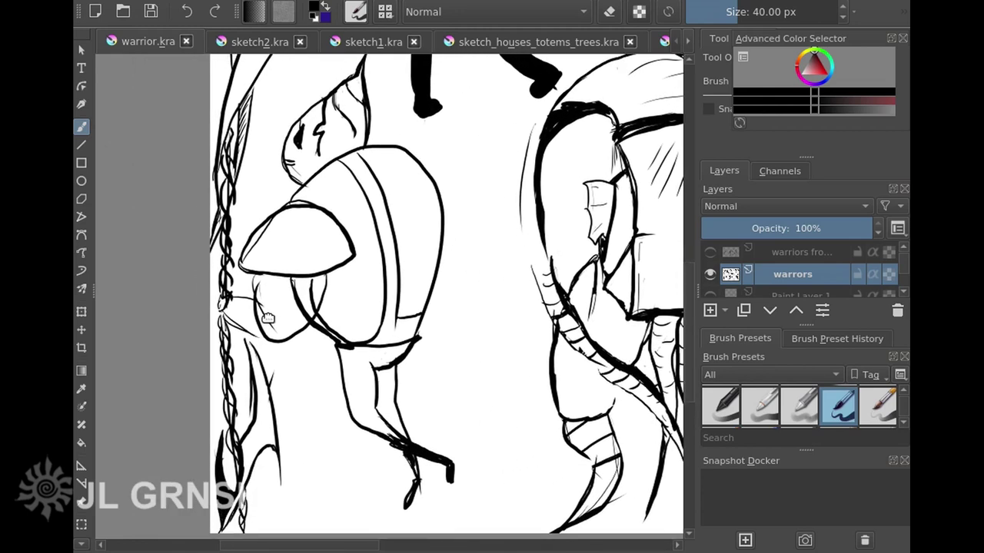
Look over the whole Warriors page, hide the "warrors" layer and show the warriors layer directly above it.
scroll(271, 312, "down", 2)
left_click_drag(615, 344, 374, 362)
scroll(366, 350, "down", 3)
left_click_drag(352, 329, 396, 319)
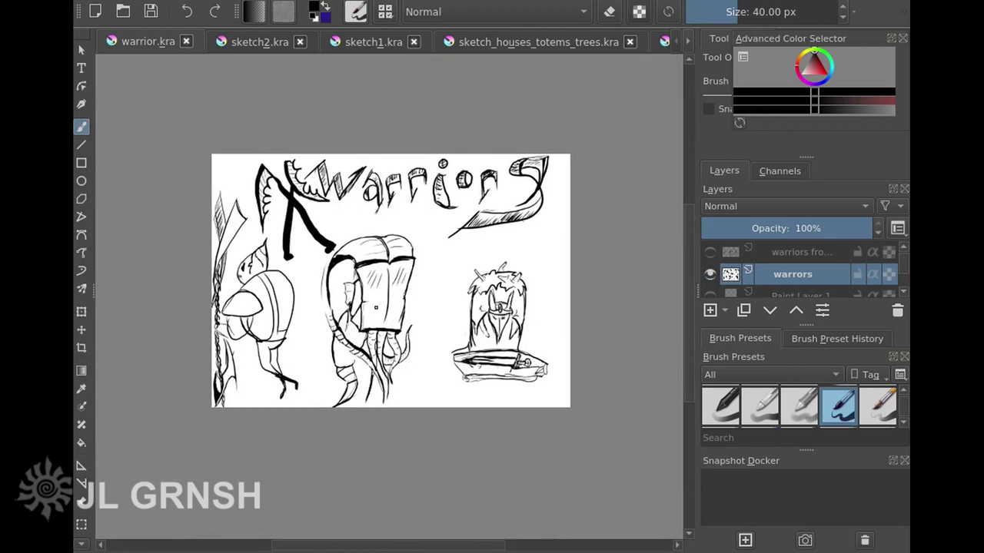
scroll(451, 309, "up", 2)
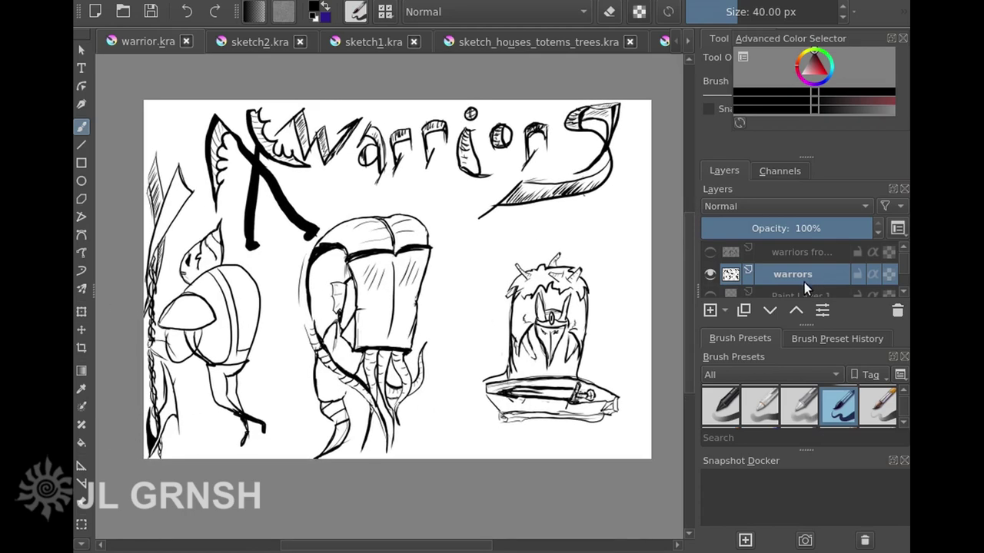
left_click(709, 273)
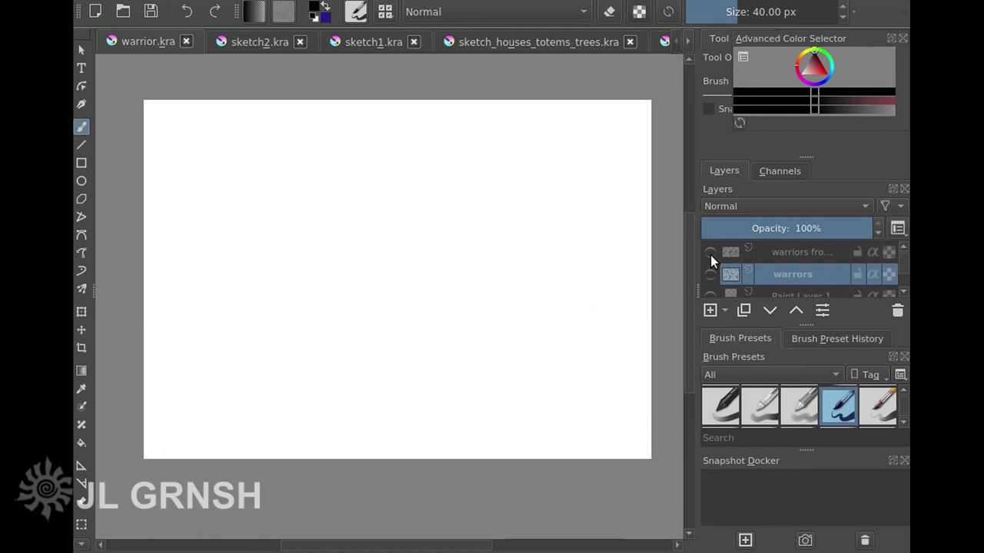
left_click(710, 254)
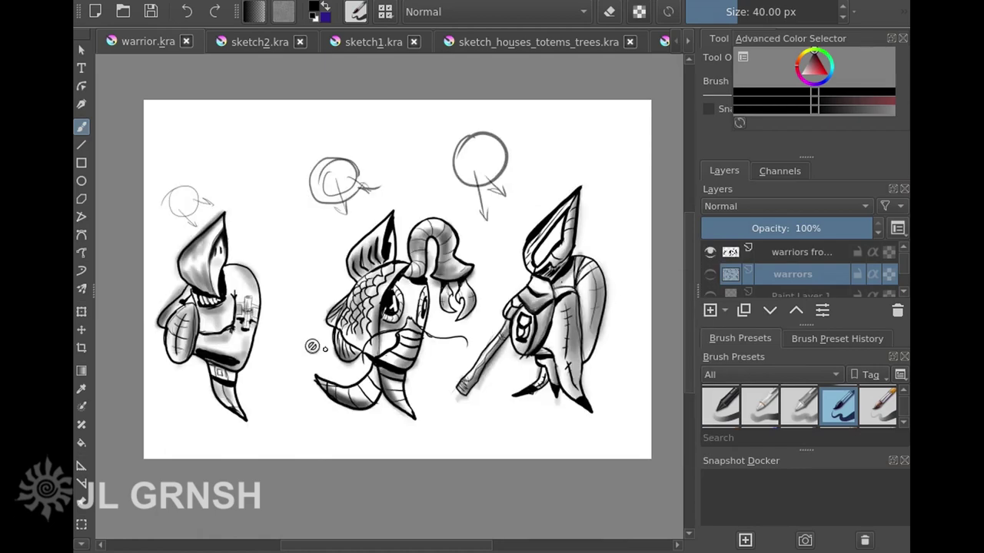
Examine the three shaded warrior figures up close one after another, ending with the full page in view.
scroll(166, 310, "up", 2)
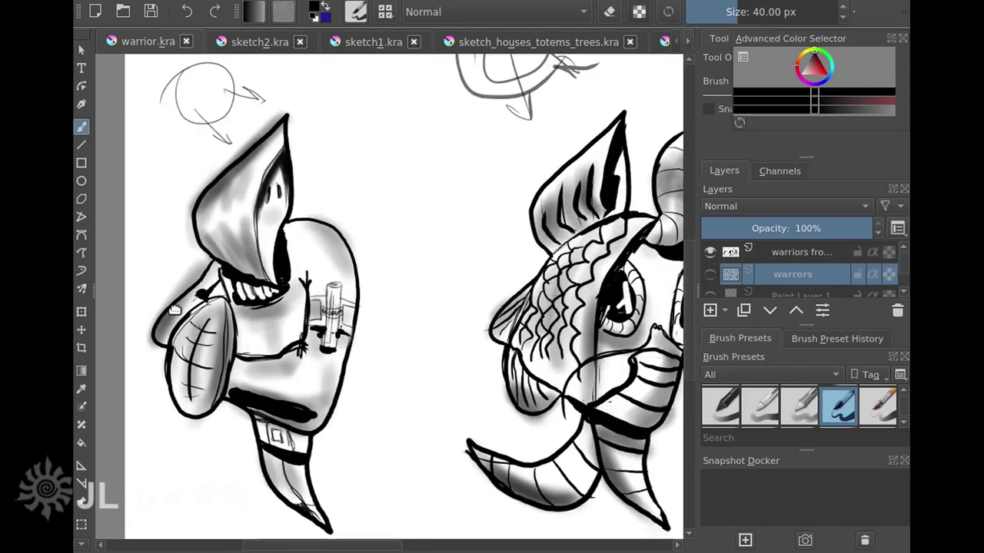
left_click_drag(166, 309, 248, 289)
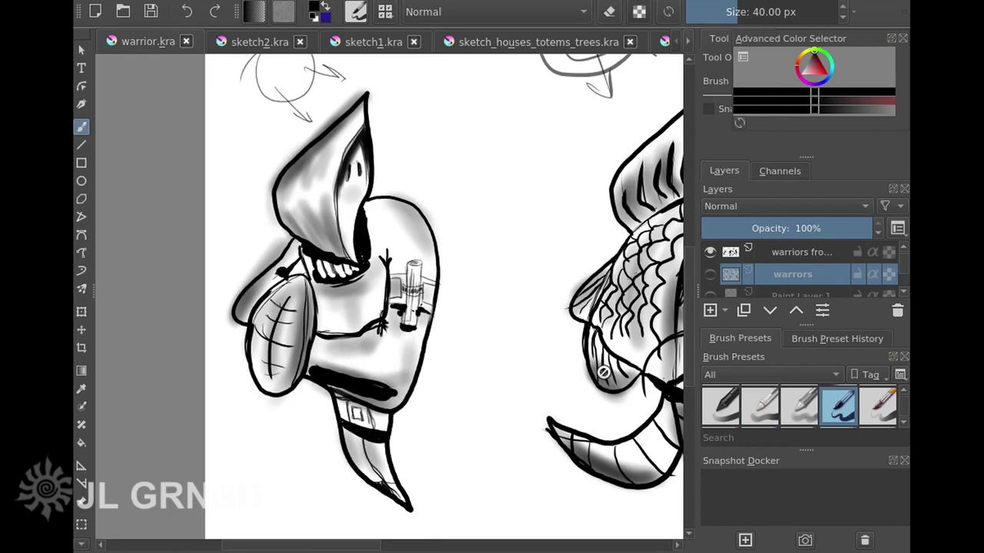
left_click_drag(619, 372, 367, 389)
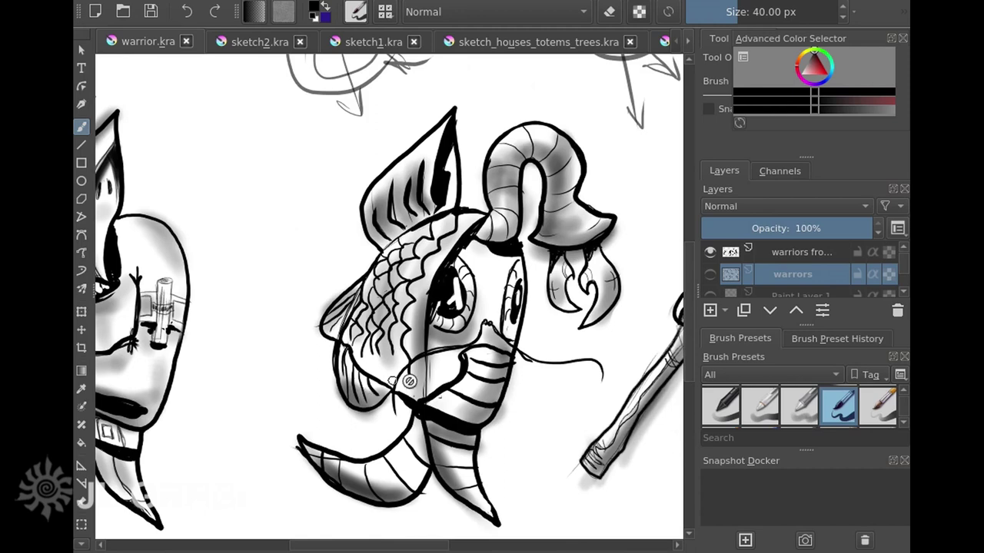
left_click_drag(615, 368, 358, 382)
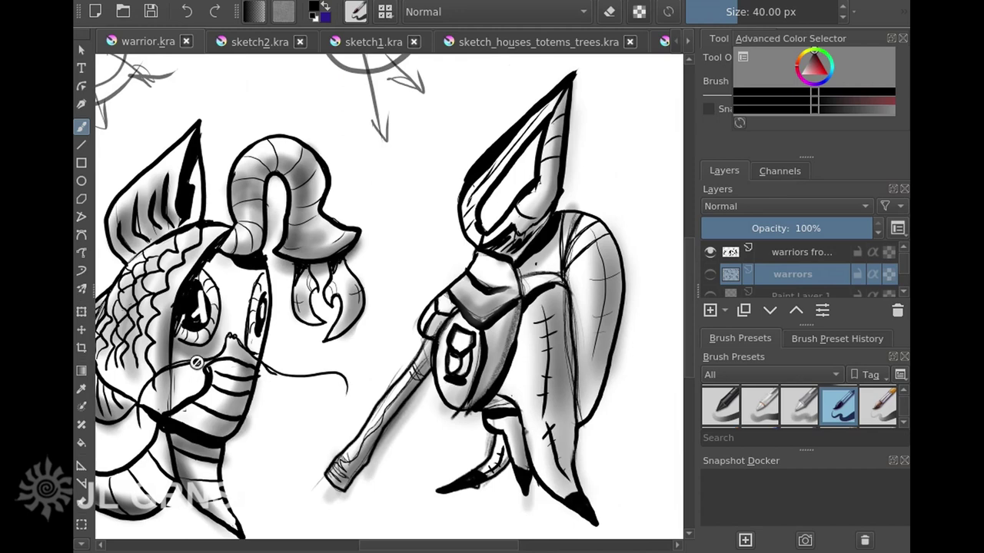
scroll(197, 362, "down", 4)
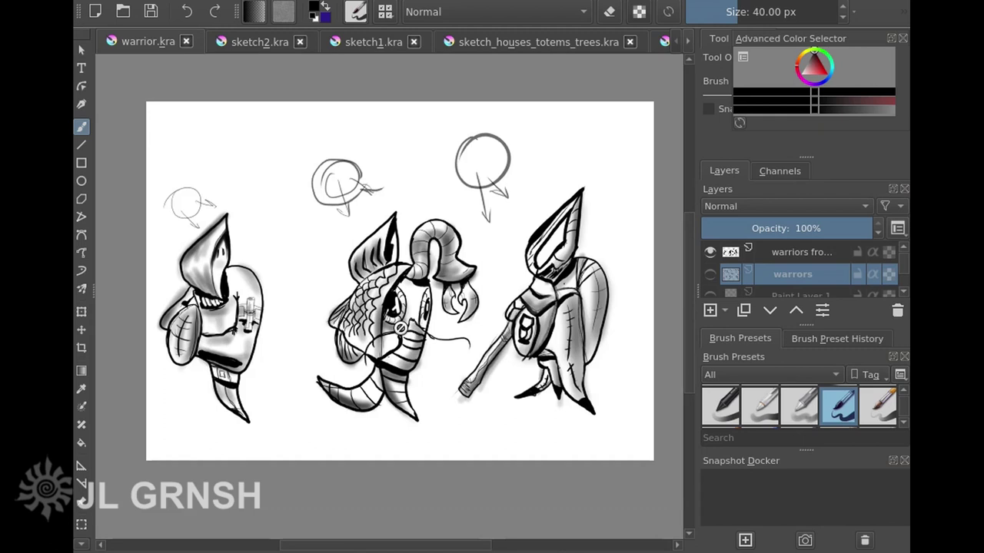
Switch to sketch2.kra and make the line art on Paint Layer 2 visible.
key("ctrl+Tab")
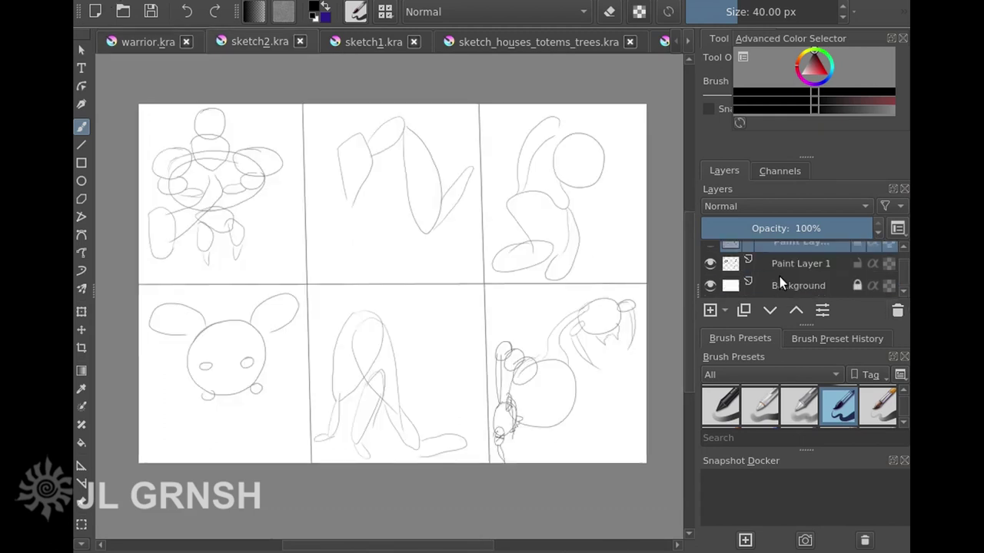
scroll(769, 277, "up", 1)
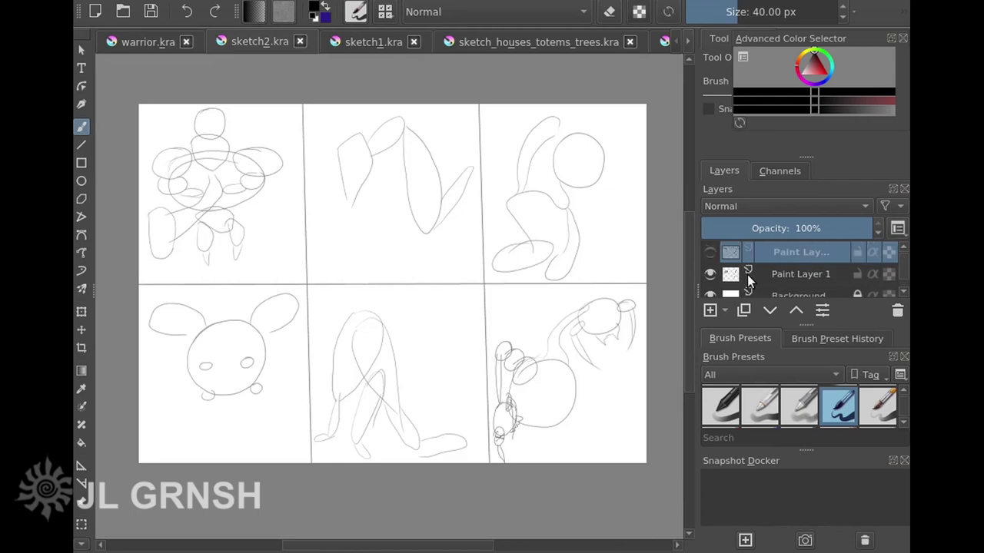
left_click(709, 251)
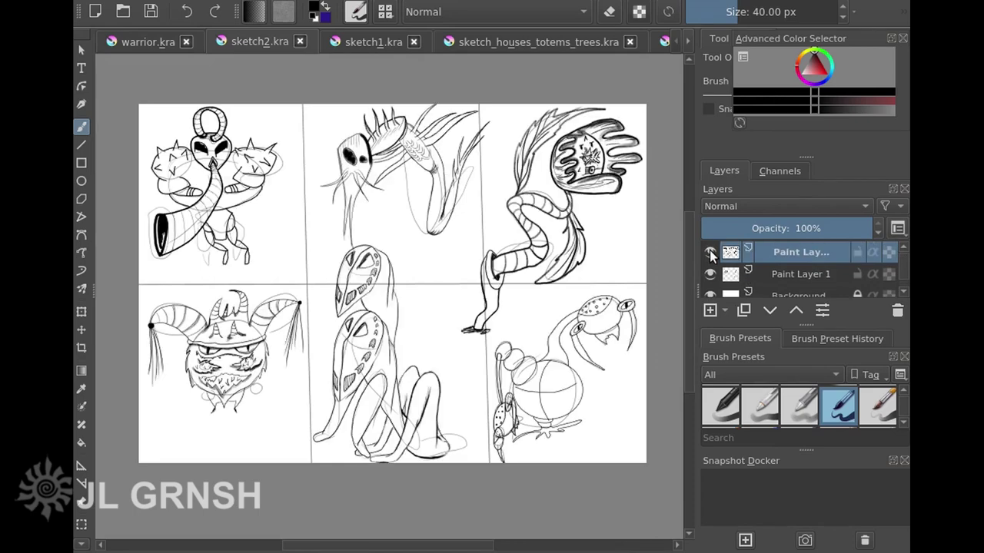
Compare the trunk-nosed creature's line art with its rough shapes by toggling Paint Layers 1 and 2, leaving only the line art visible.
scroll(213, 181, "up", 3)
left_click_drag(213, 182, 381, 275)
left_click(708, 275)
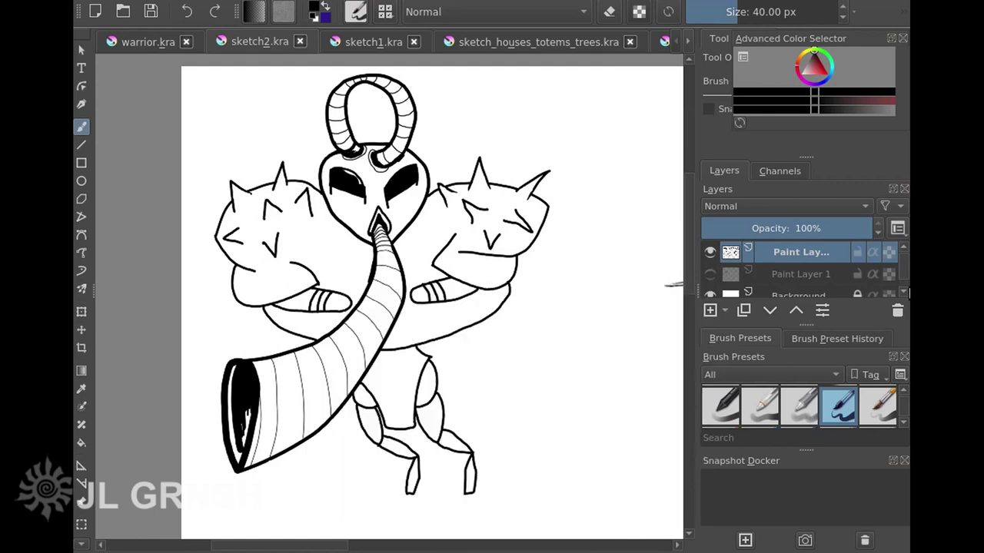
left_click(709, 276)
left_click(711, 253)
left_click(711, 253)
left_click(709, 274)
Compare the skull-headed creature with its rough shapes by toggling both paint layers, ending with Paint Layer 1 hidden.
mouse_move(618, 318)
left_mouse_down()
mouse_move(318, 323)
mouse_move(135, 354)
left_mouse_up()
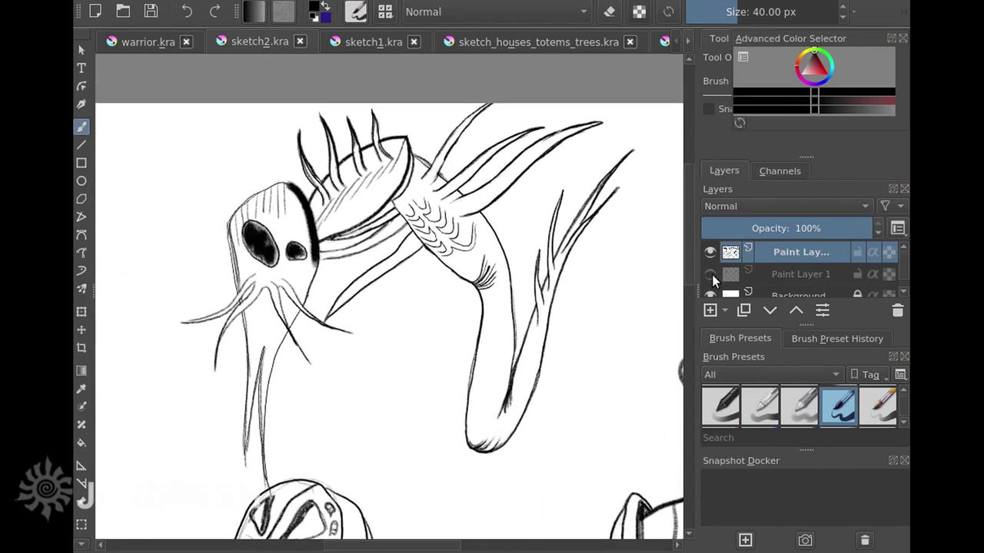
left_click(709, 274)
left_click(709, 251)
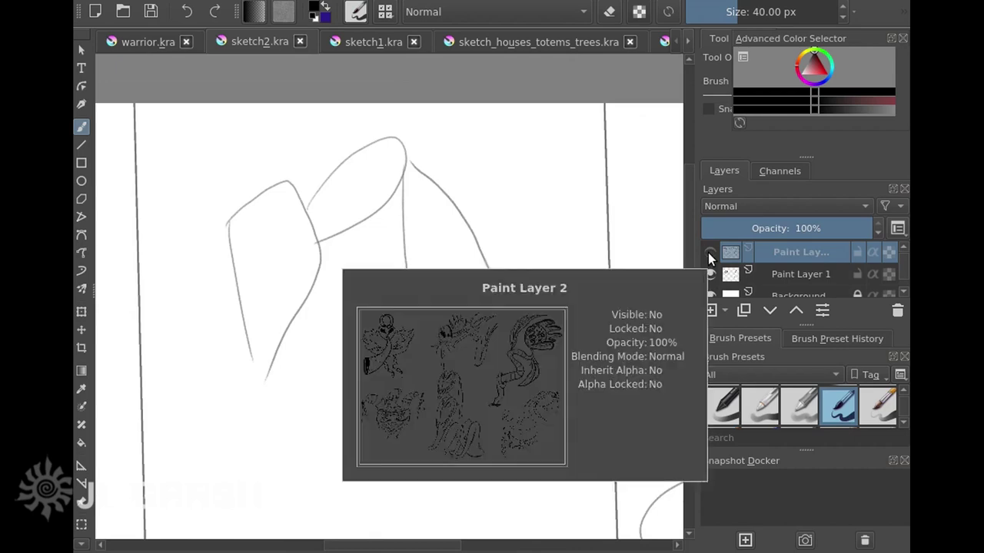
left_click(708, 253)
left_click(709, 277)
Compare the winged, striped-body creature with its underlying construction shapes by toggling both paint layers, ending with only the line art shown.
mouse_move(608, 299)
left_mouse_down()
mouse_move(468, 308)
mouse_move(330, 295)
mouse_move(257, 217)
mouse_move(329, 233)
mouse_move(348, 225)
left_mouse_up()
scroll(257, 217, "down", 1)
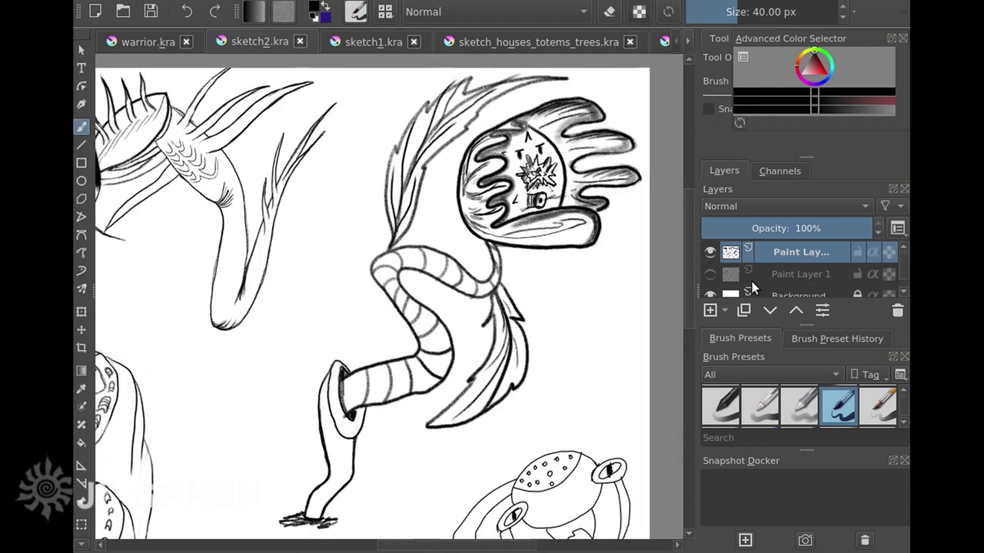
left_click(710, 277)
left_click(709, 251)
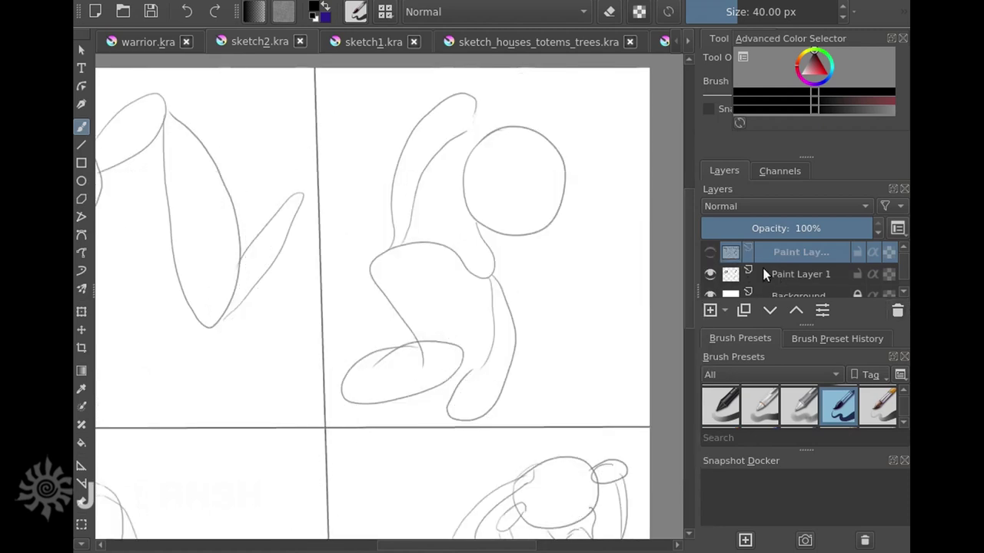
left_click(710, 252)
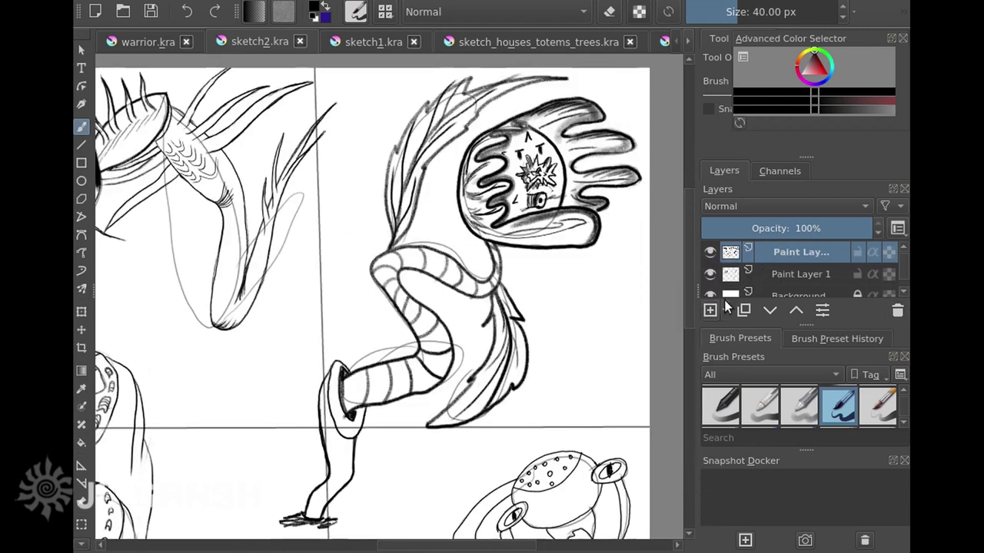
left_click(710, 274)
Compare the round-bodied, spotted-head creature with its rough shapes by toggling both paint layers, ending with Paint Layer 1 hidden.
left_click_drag(637, 369, 624, 123)
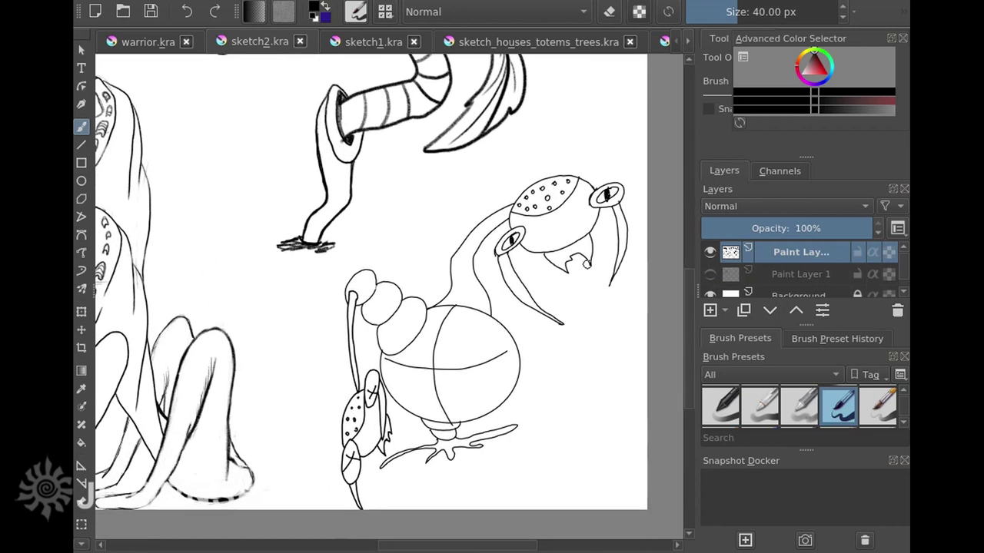
scroll(587, 264, "up", 1)
left_click_drag(586, 261, 574, 202)
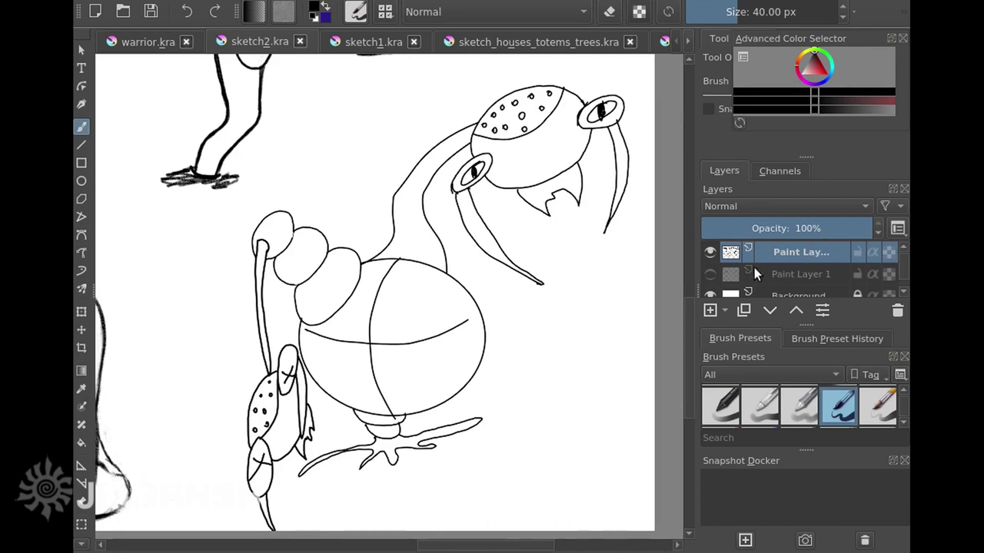
left_click(709, 274)
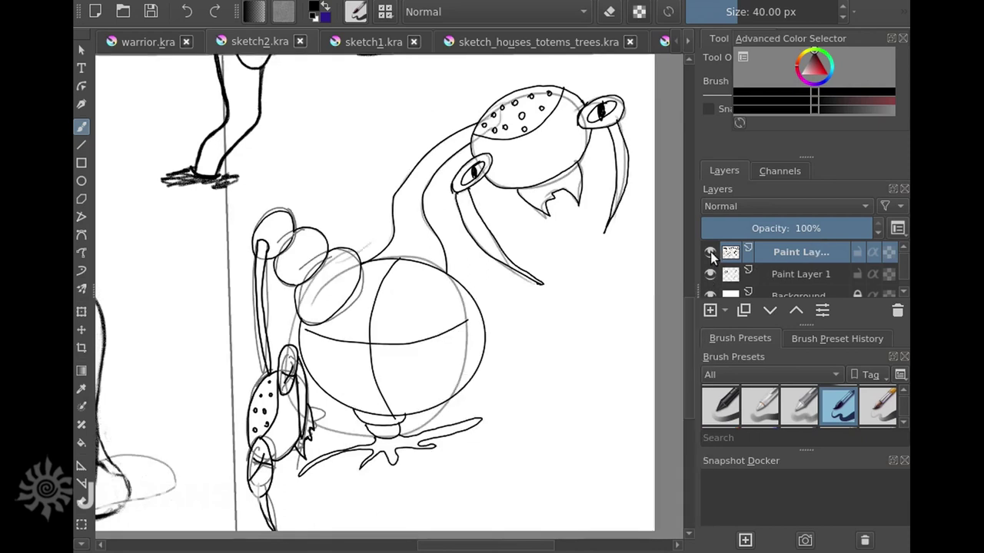
left_click(711, 252)
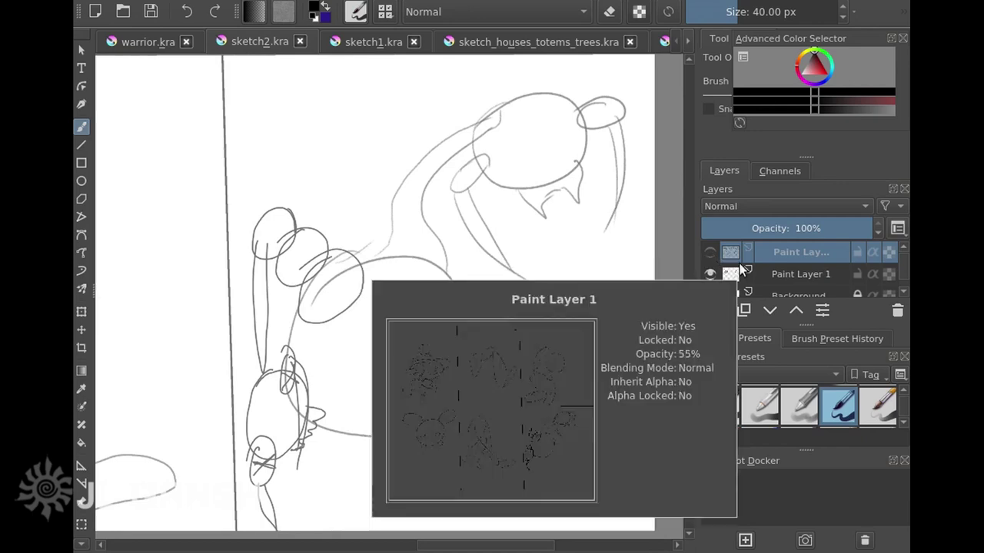
left_click(710, 252)
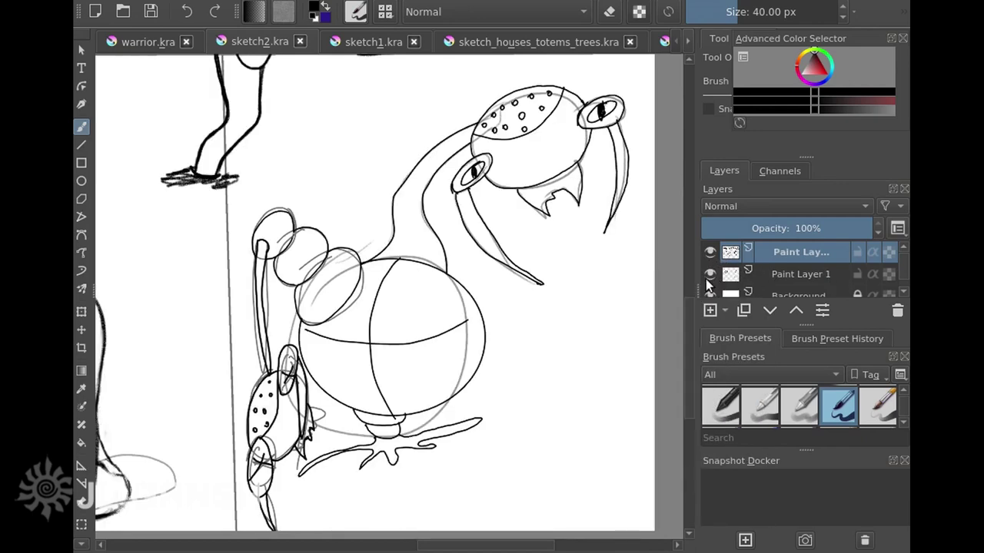
left_click(710, 274)
Compare the two masked, long-limbed figures with their rough shapes by toggling both paint layers, ending with only the line art shown.
left_click_drag(281, 362, 715, 334)
scroll(571, 292, "down", 2)
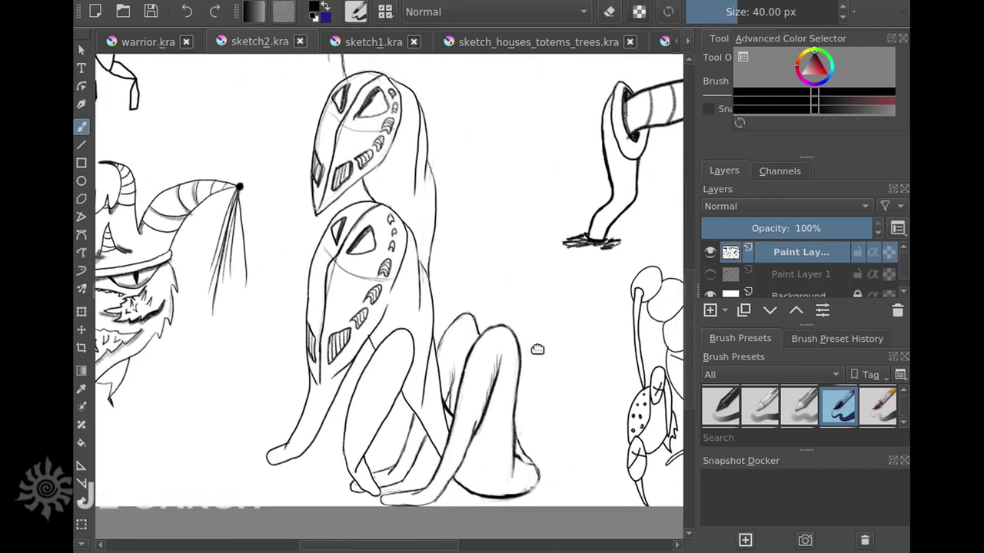
left_click(710, 275)
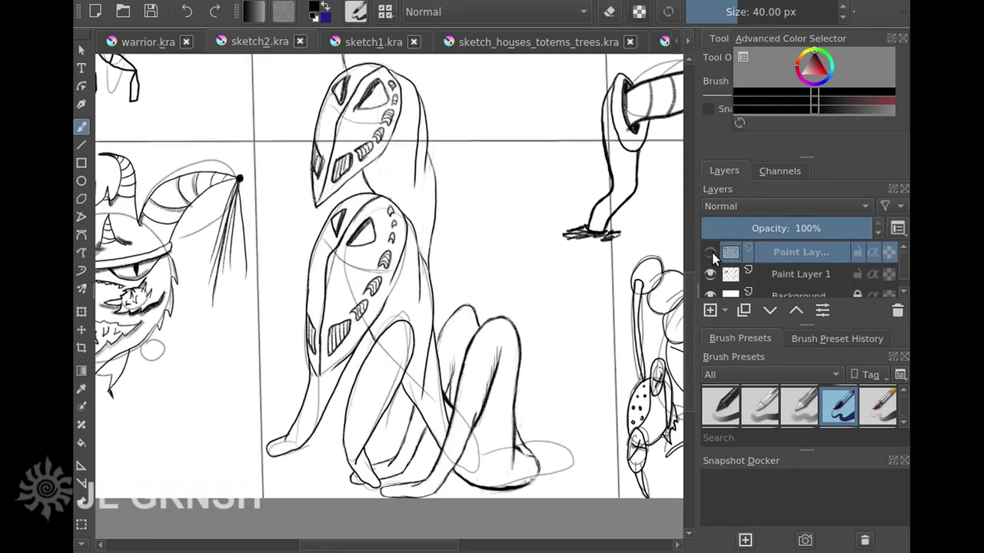
left_click(712, 252)
left_click(712, 252)
left_click(709, 274)
Compare the horned, bearded head with its rough shapes using both paint layers, hide Paint Layer 1 and view the whole page.
left_click_drag(268, 287, 617, 310)
scroll(522, 299, "up", 1)
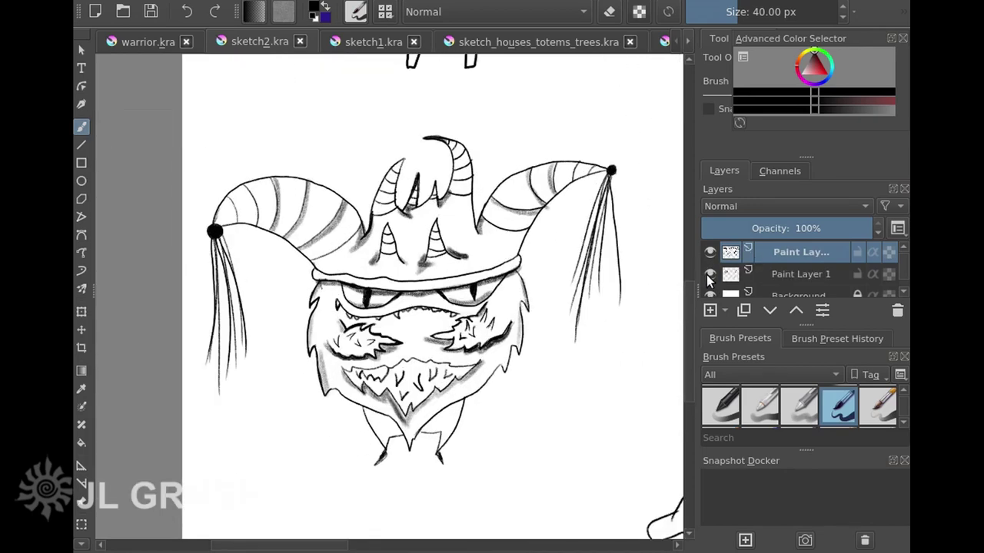
left_click(708, 274)
left_click(706, 252)
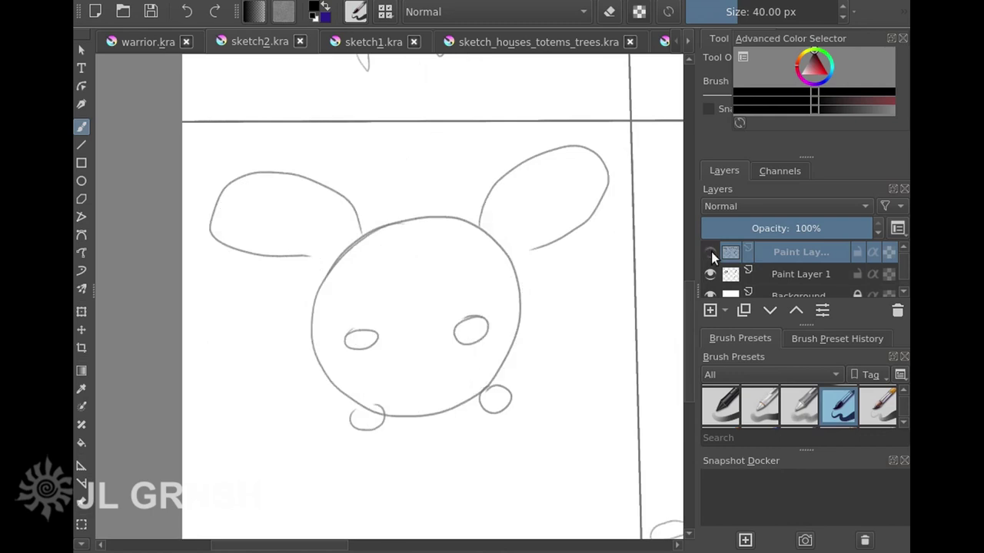
left_click(711, 253)
left_click(710, 274)
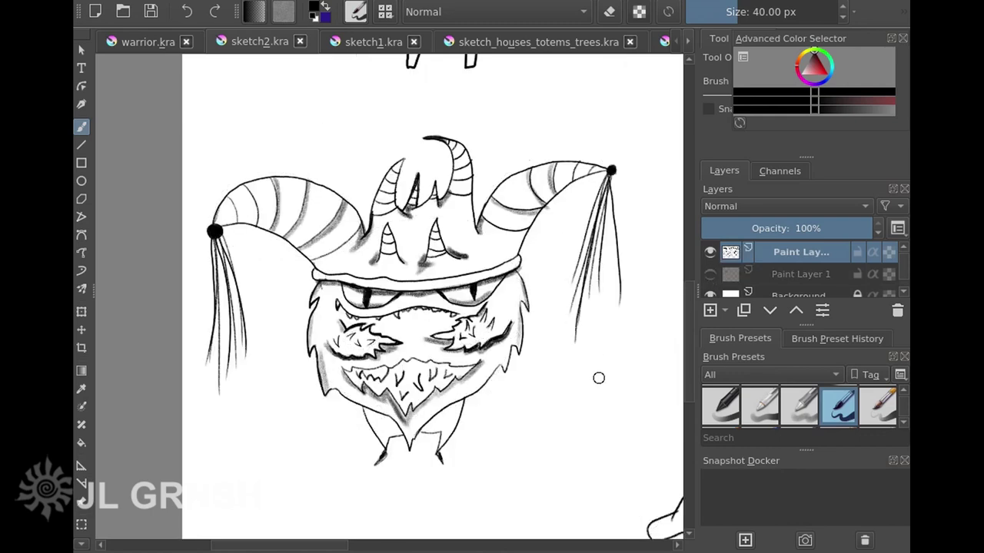
scroll(598, 372, "down", 5)
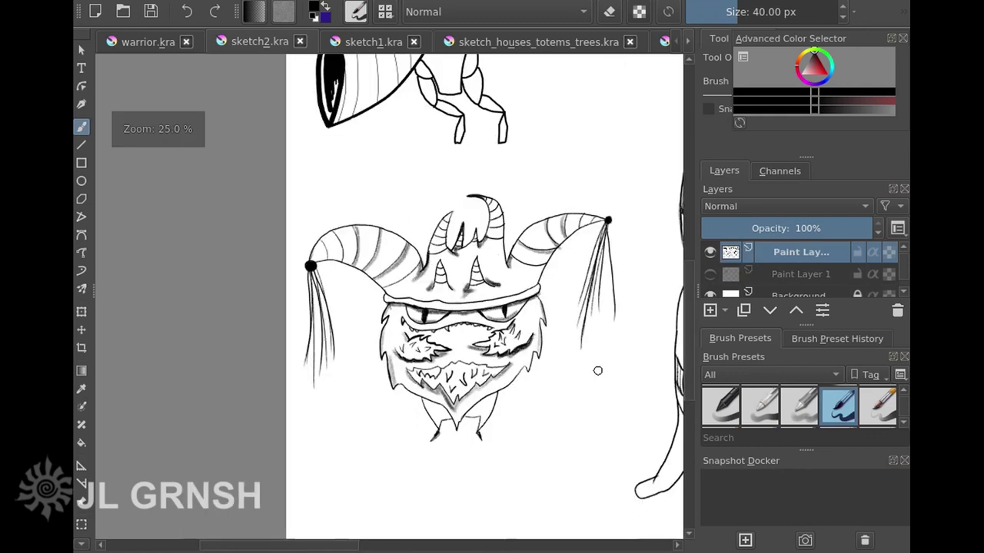
left_click_drag(322, 371, 306, 364)
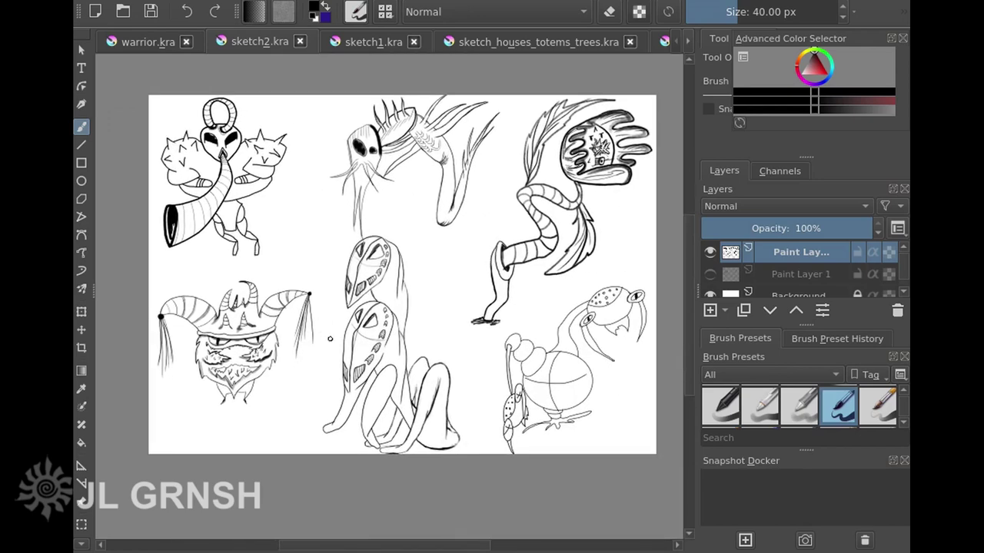
Switch to sketch1.kra, view the rough shapes on Paint Layer 1 alone, and make the line art layer visible over them.
left_click(350, 43)
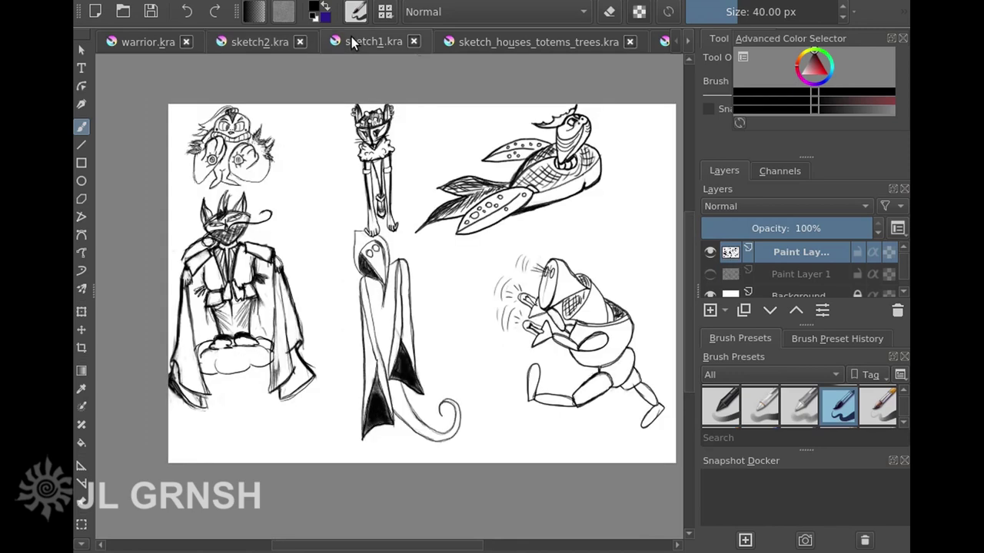
left_click(711, 255)
scroll(756, 261, "down", 1)
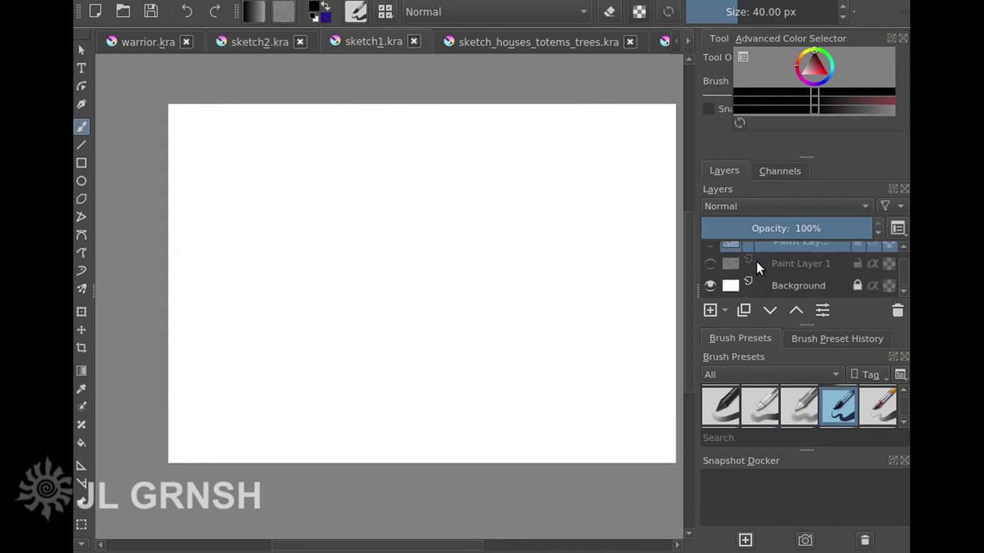
left_click(708, 264)
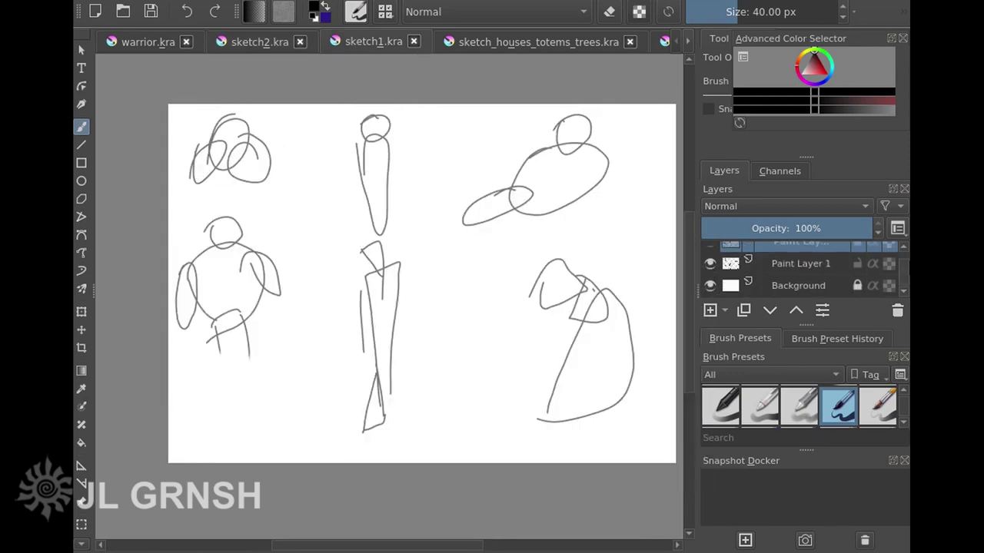
scroll(767, 264, "up", 1)
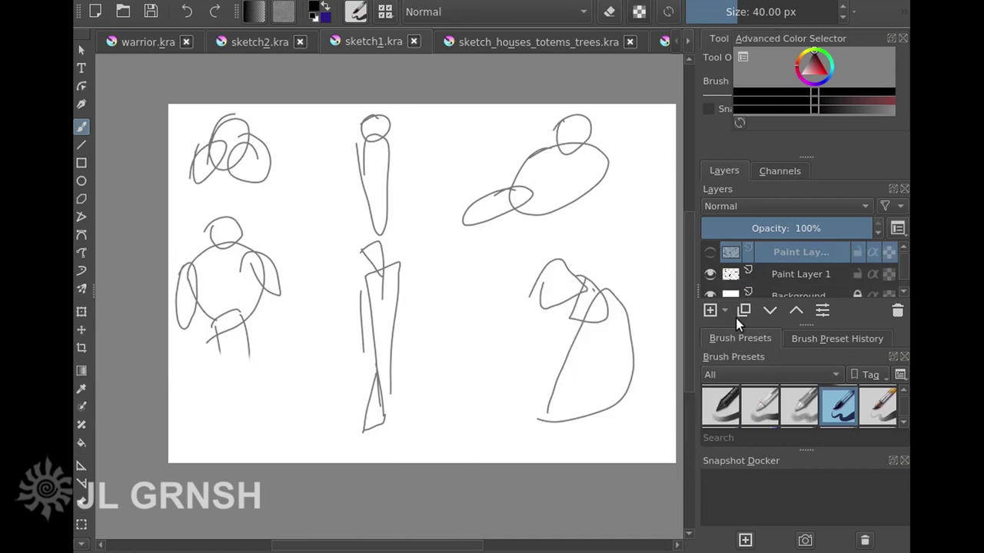
left_click(707, 253)
Compare the big-fisted, ponytailed character with its rough shapes by toggling both paint layers, ending with Paint Layer 1 hidden.
mouse_move(206, 139)
left_mouse_down()
mouse_move(273, 213)
mouse_move(327, 246)
left_mouse_up()
scroll(328, 241, "up", 4)
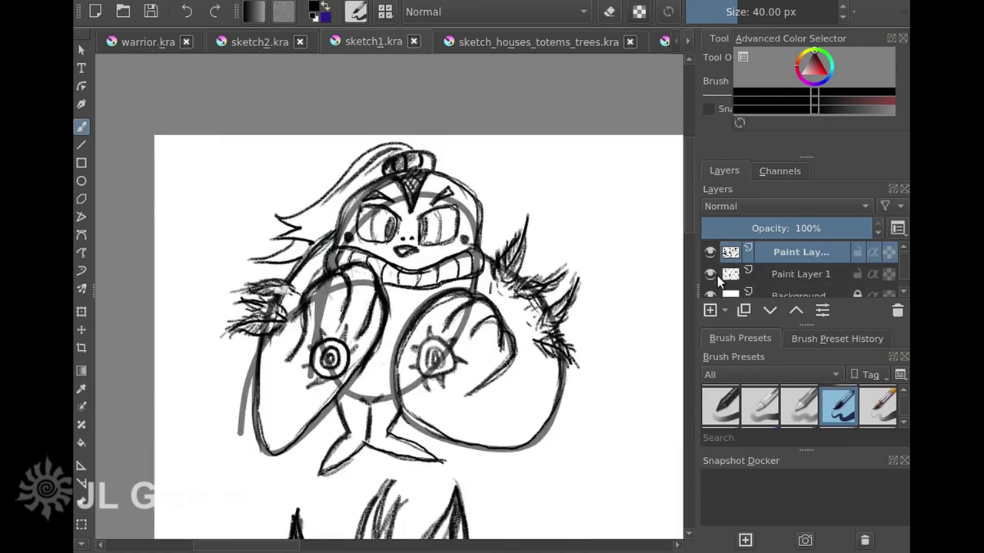
left_click(709, 275)
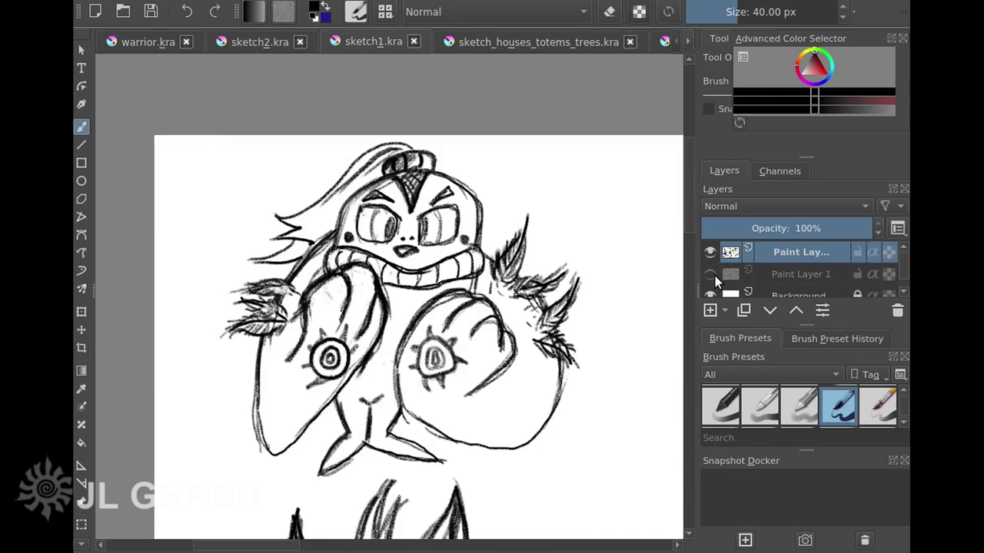
left_click(709, 276)
left_click(710, 252)
left_click(711, 251)
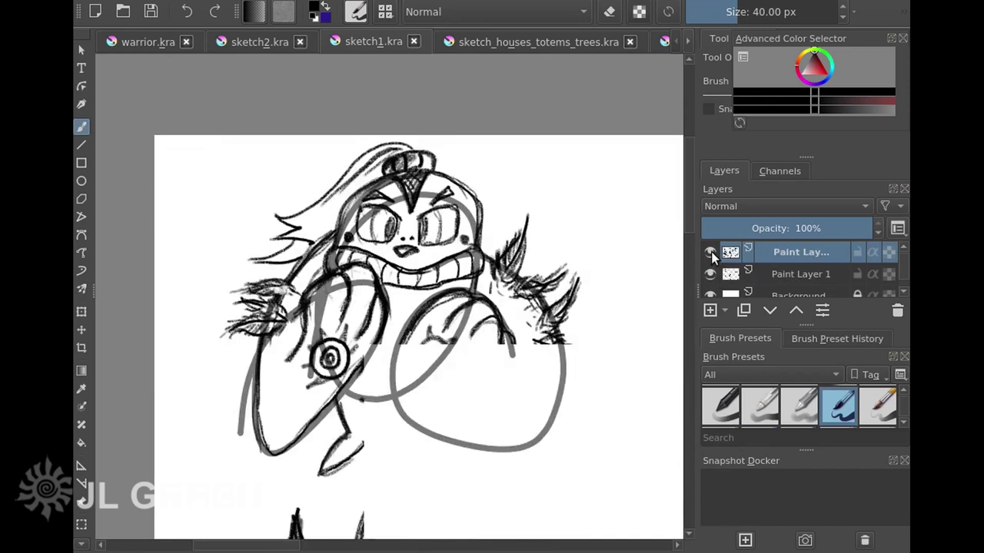
left_click(708, 275)
Compare the fox-faced, long-legged figure at the top of the page with its rough shapes, ending with only the line art shown.
mouse_move(591, 336)
left_mouse_down()
mouse_move(339, 325)
mouse_move(59, 249)
left_mouse_up()
scroll(318, 305, "down", 2)
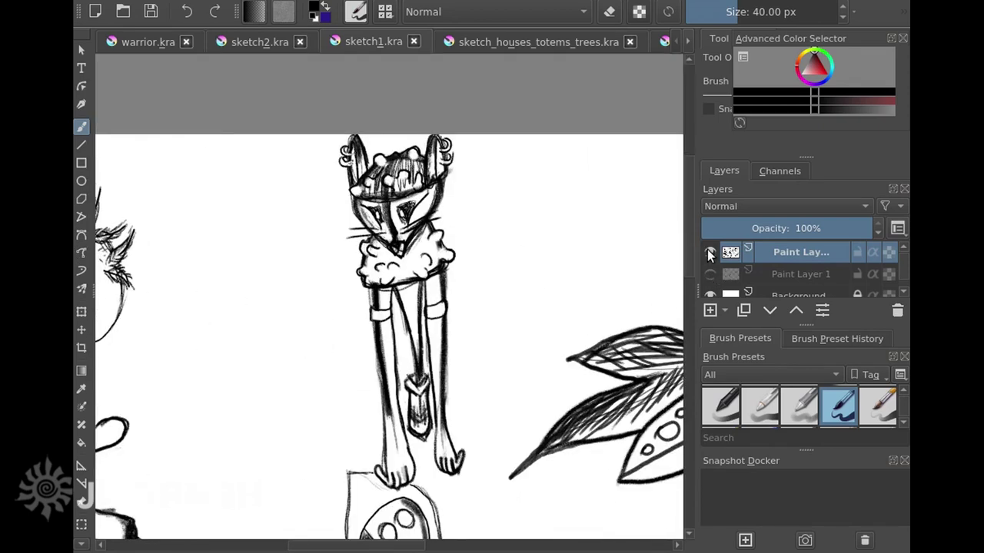
left_click(710, 252)
left_click(710, 275)
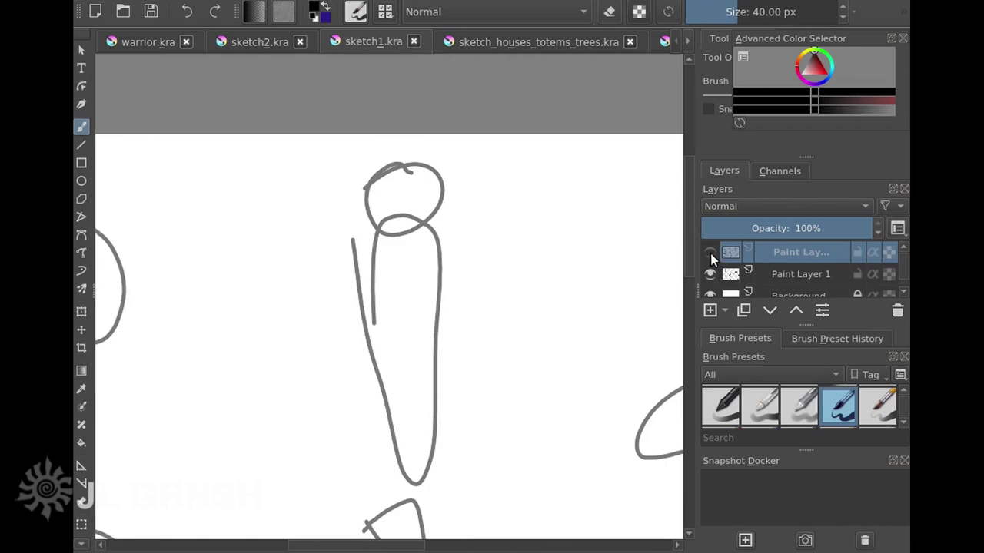
left_click(707, 253)
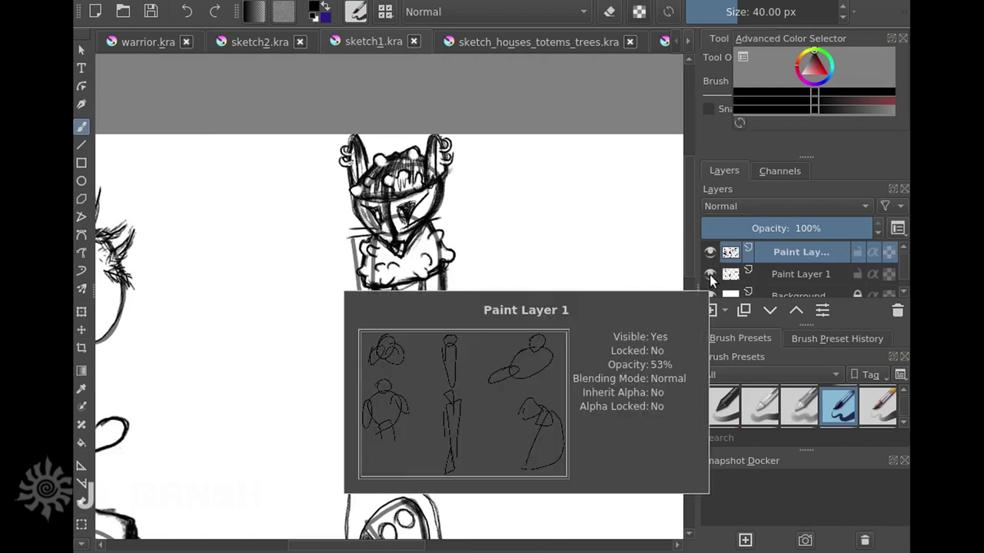
left_click(709, 275)
Compare the turtle-like creature with spotted flippers with its rough shapes using both paint layers, ending with Paint Layer 1 hidden.
mouse_move(651, 298)
left_mouse_down()
mouse_move(420, 266)
mouse_move(315, 268)
left_mouse_up()
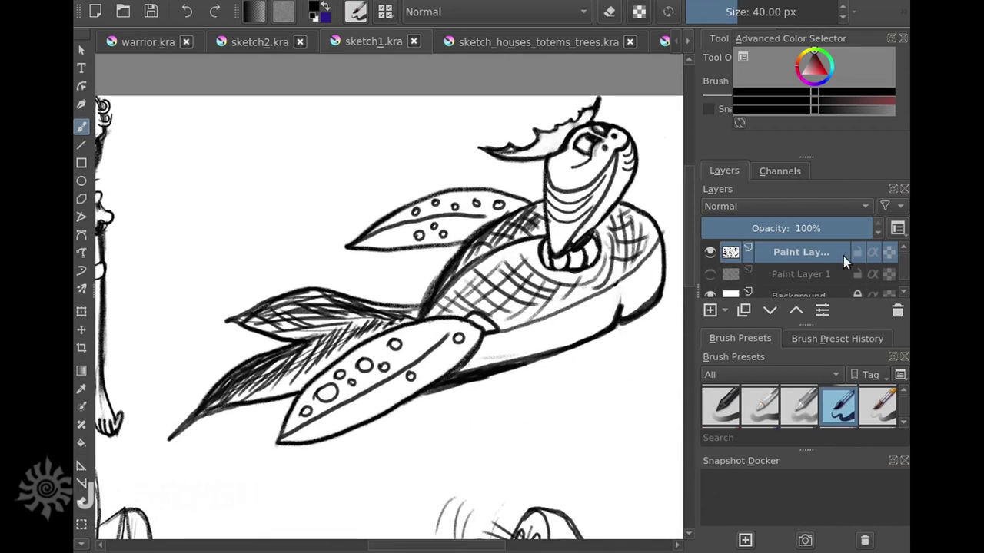
left_click(709, 251)
left_click(711, 276)
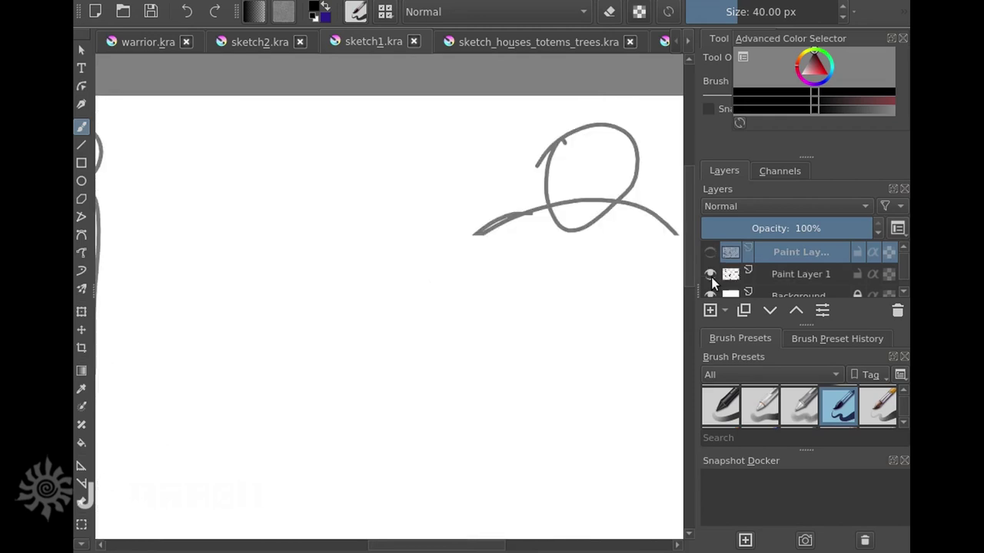
left_click(711, 254)
left_click(709, 275)
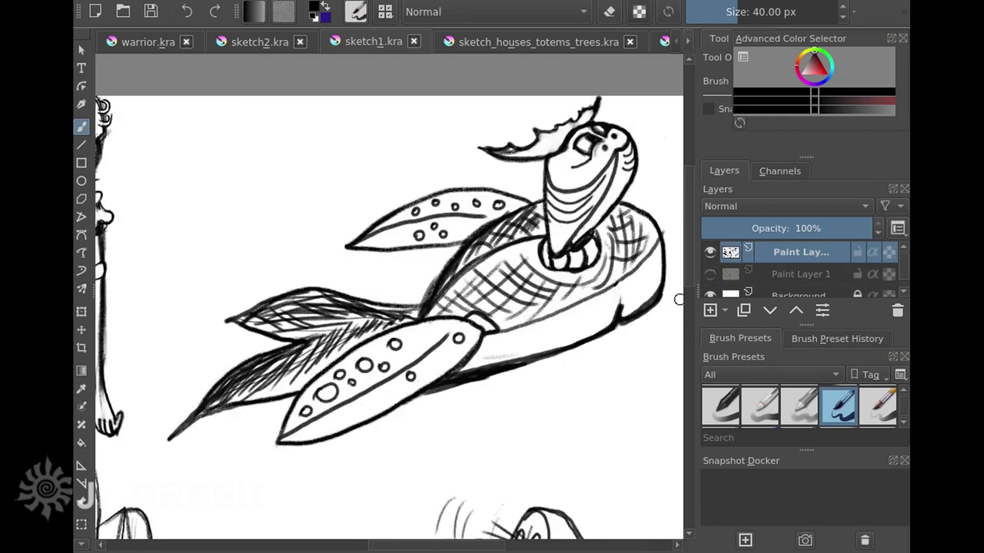
Compare the striding, jointed-limb figure with its rough shapes by toggling both paint layers, ending with only the line art shown.
scroll(586, 477, "down", 6)
mouse_move(586, 476)
left_mouse_down()
mouse_move(512, 298)
mouse_move(510, 309)
left_mouse_up()
left_click(715, 252)
left_click(711, 275)
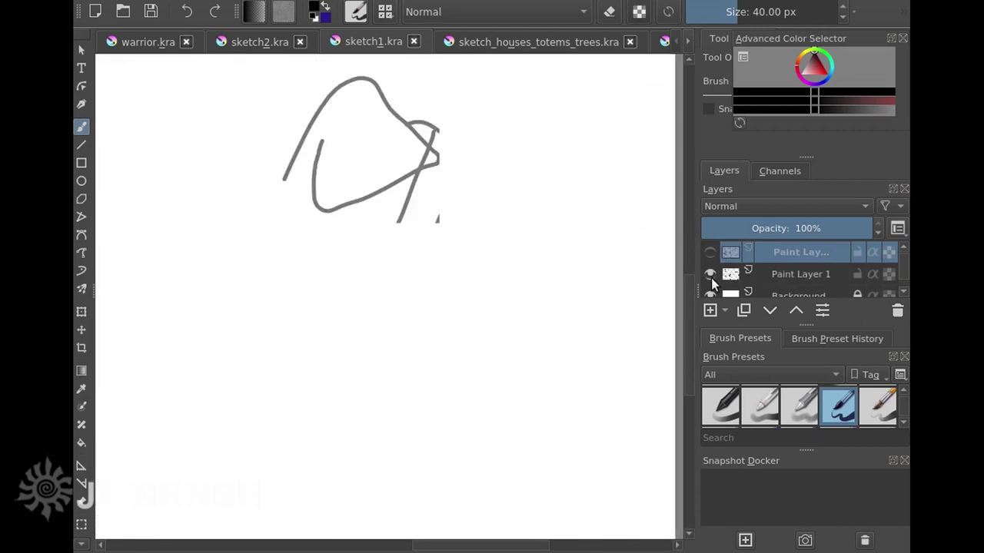
mouse_move(710, 277)
left_click(710, 252)
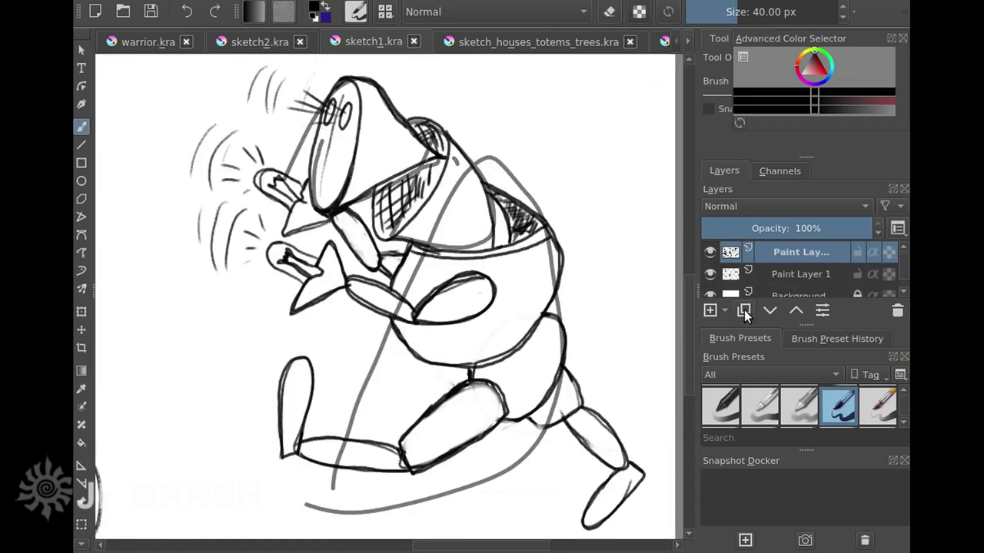
left_click(711, 275)
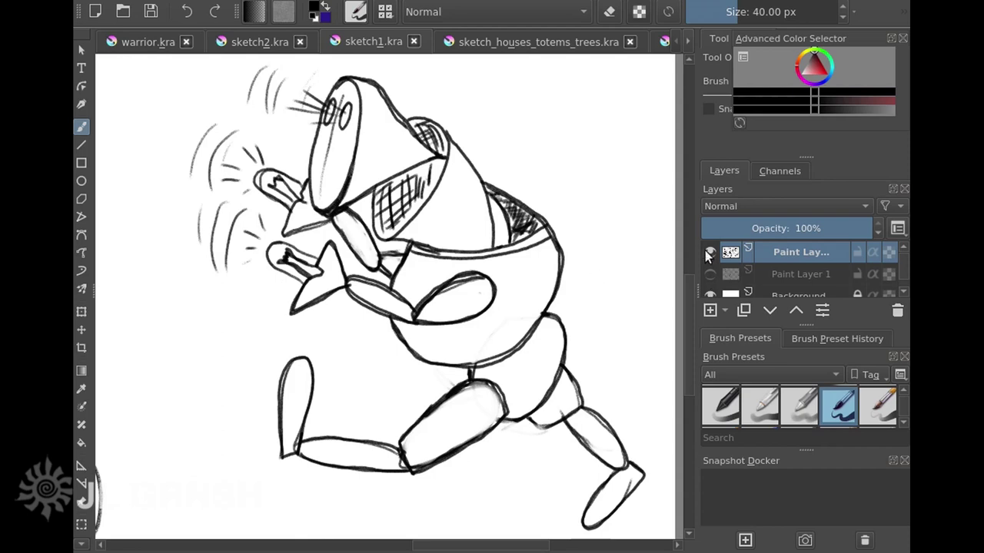
Compare the hooded figure with long sleeves and a curled tail with its rough shapes, ending with Paint Layer 1 hidden.
left_click_drag(283, 325, 617, 320)
left_click_drag(360, 304, 509, 319)
scroll(487, 304, "down", 1)
left_click(711, 252)
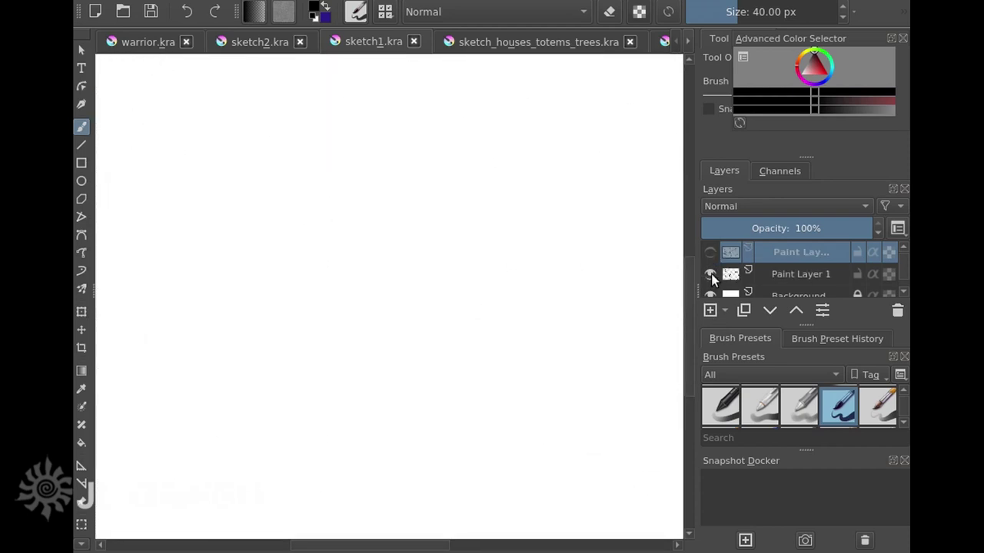
left_click(711, 274)
left_click(710, 254)
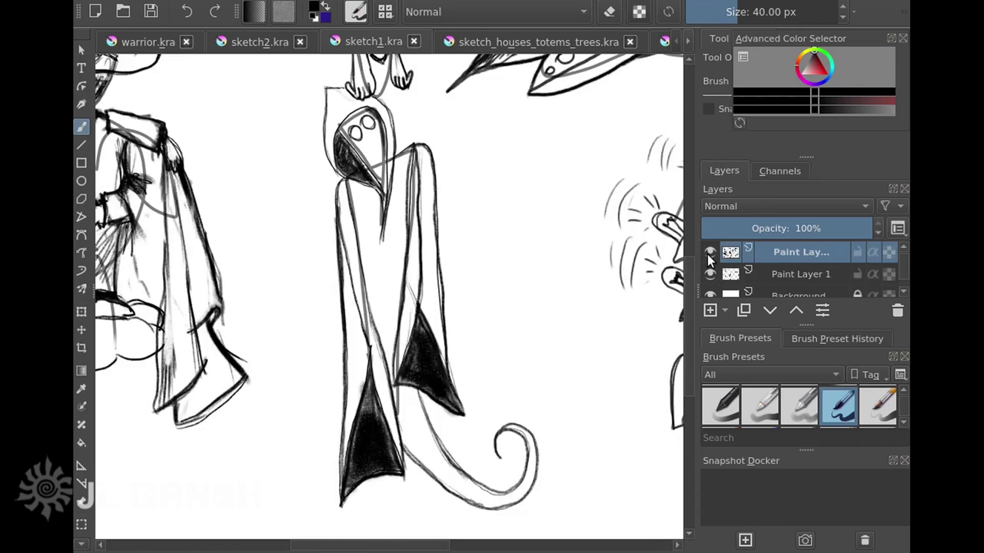
left_click(711, 274)
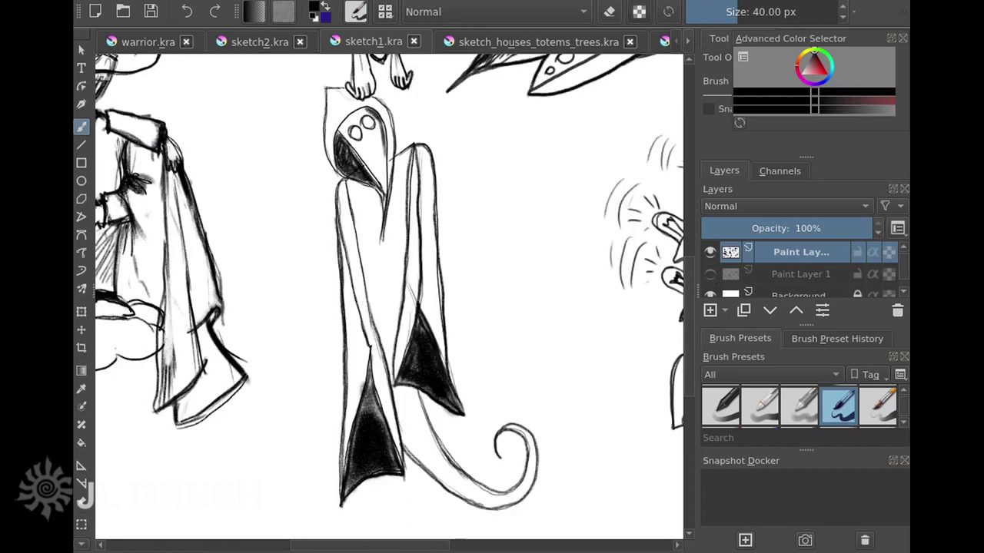
Compare the horned, caped figure standing on a cloud with its rough shapes, ending with only the line art layer visible.
mouse_move(246, 288)
left_mouse_down()
mouse_move(450, 346)
mouse_move(572, 363)
left_mouse_up()
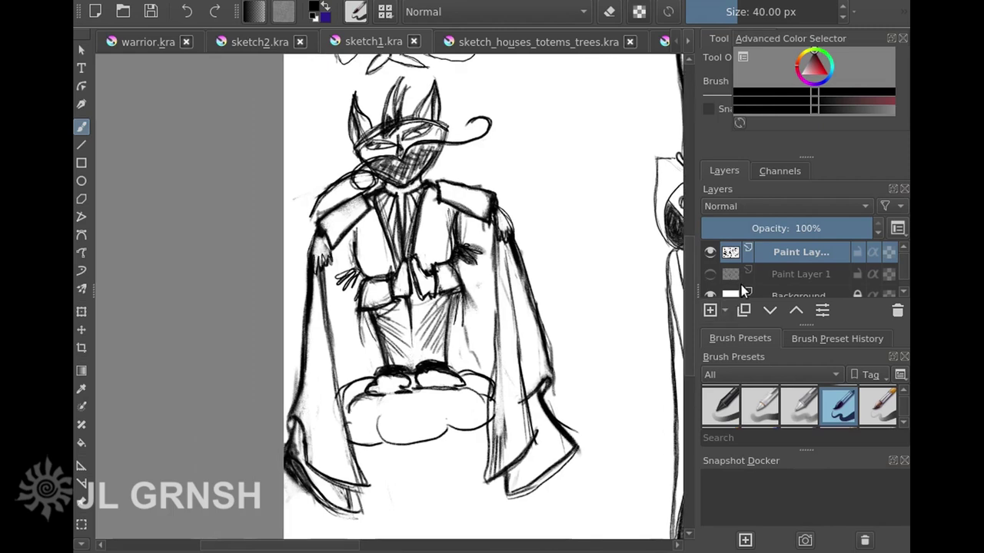
left_click(711, 252)
left_click(711, 273)
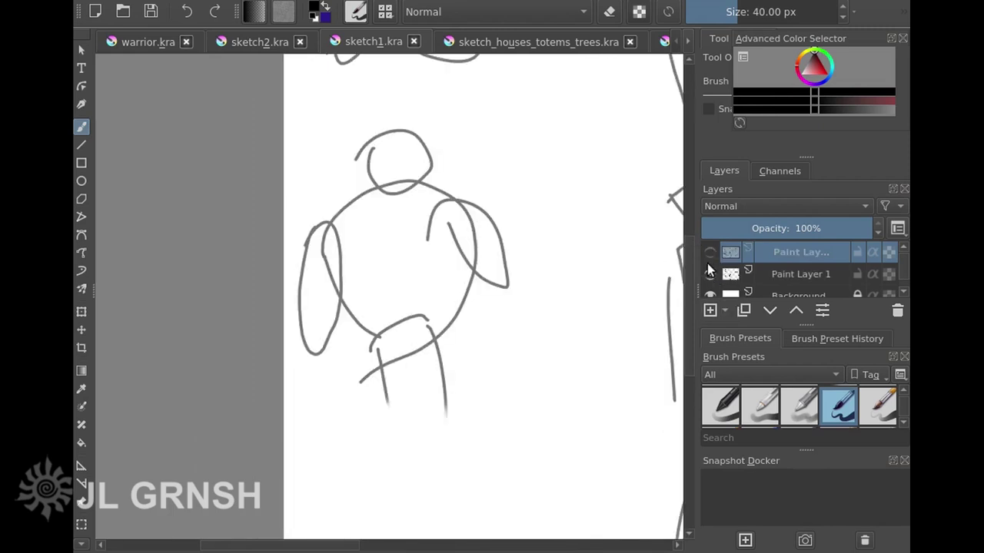
left_click(710, 252)
left_click(711, 275)
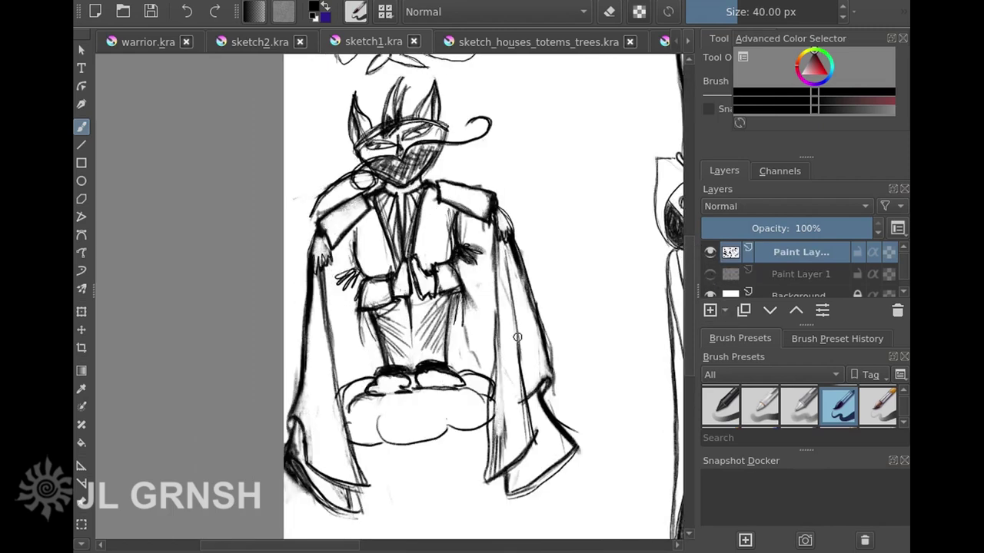
Switch to sketch_houses_totems_trees.kra, show the houses layer over the rough shapes and hide Paint Layer 2.
scroll(563, 285, "down", 4)
left_click_drag(563, 285, 368, 295)
scroll(416, 291, "up", 2)
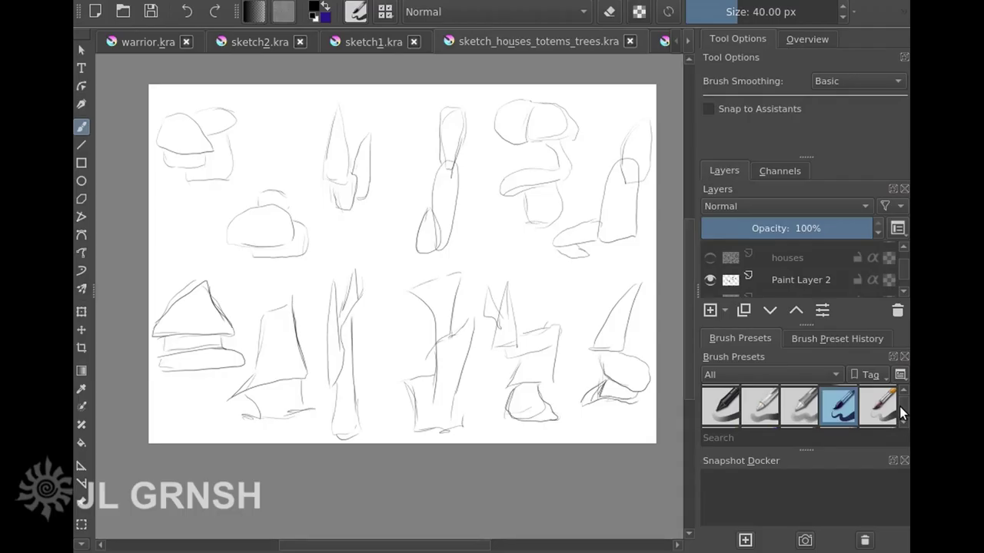
left_click(710, 257)
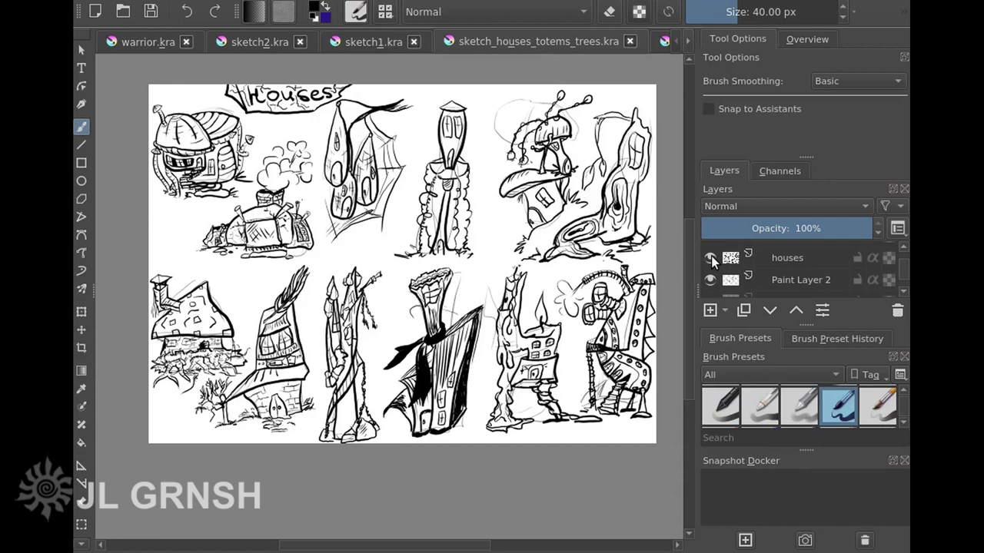
left_click(709, 280)
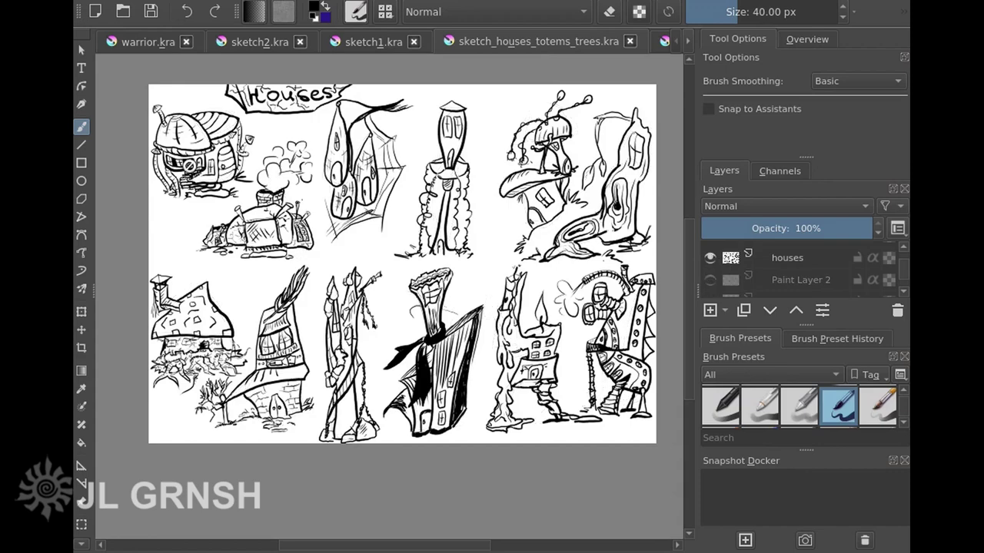
Compare the mushroom-capped house with its rough shapes by toggling the houses layer and Paint Layer 2, ending with Paint Layer 2 hidden.
scroll(190, 165, "up", 4)
left_click_drag(191, 161, 349, 320)
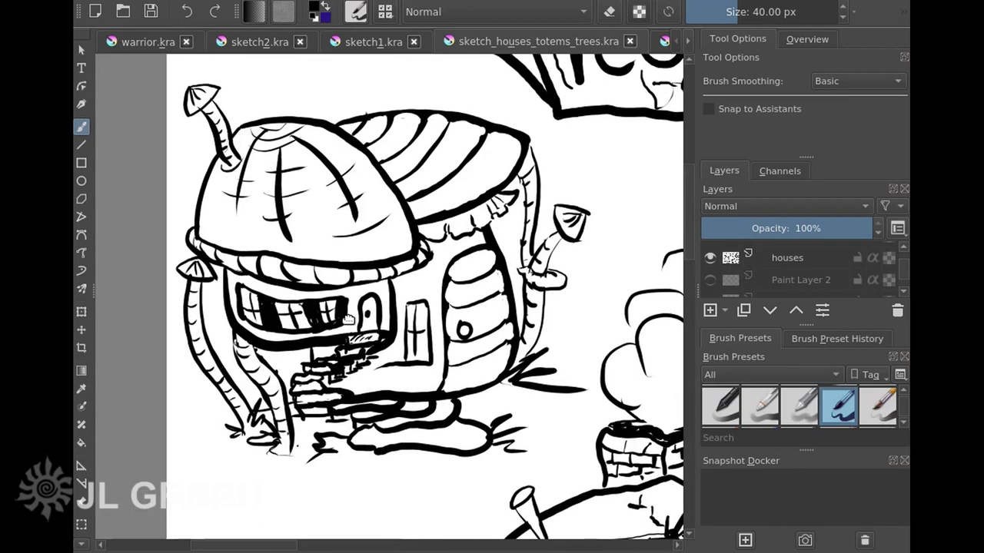
left_click(709, 258)
left_click(710, 279)
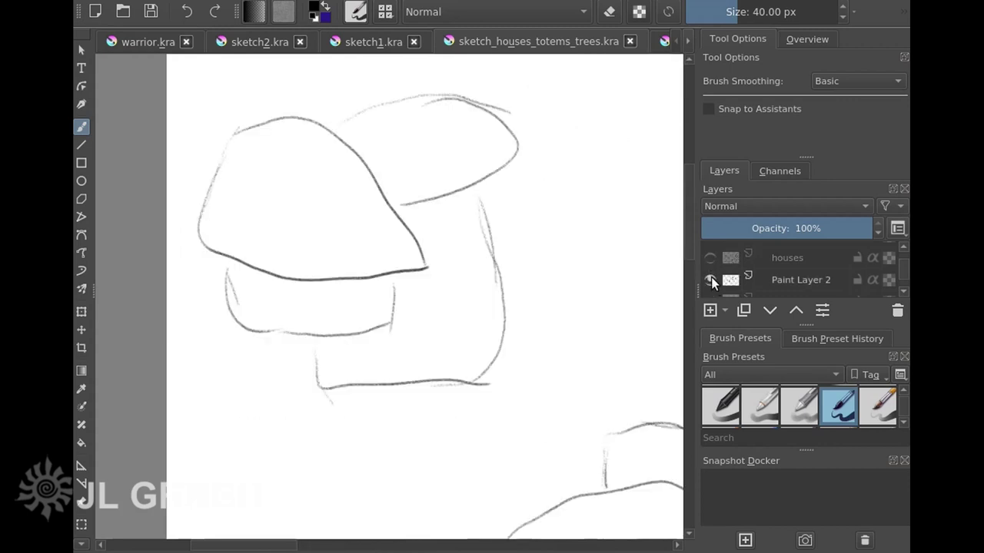
left_click(709, 257)
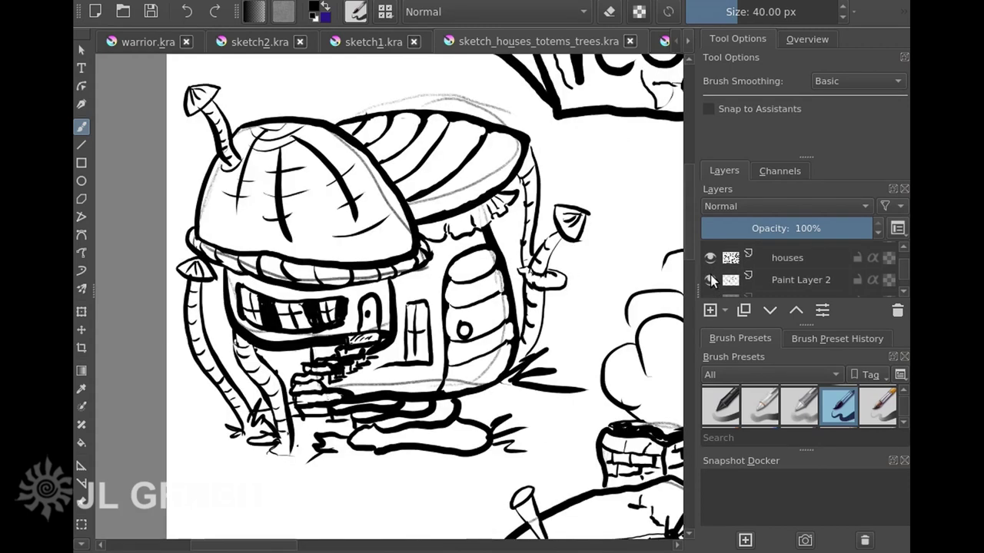
left_click(710, 279)
Compare the domed cottage with the smoking brick chimney with its rough shapes, ending with only the houses layer shown.
left_click_drag(615, 297, 367, 123)
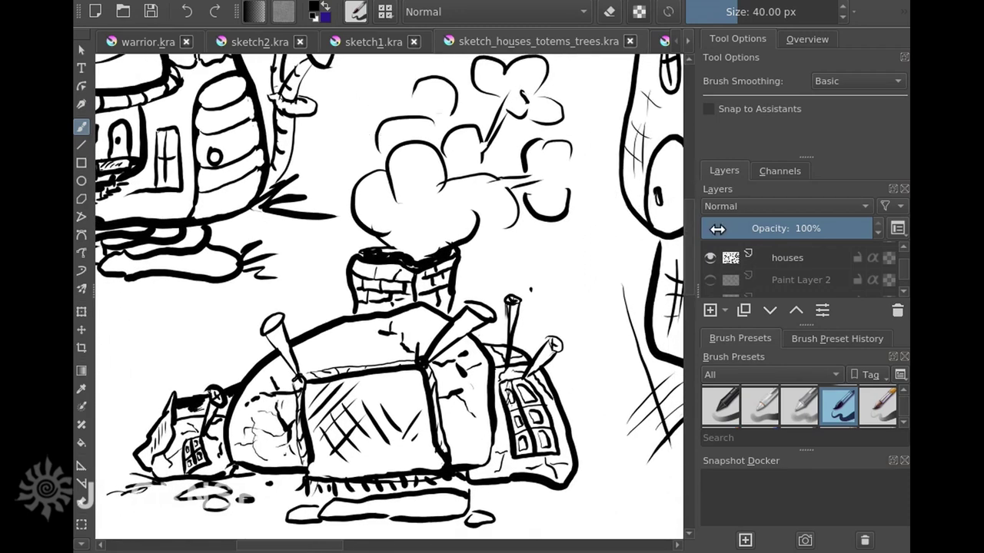
left_click(709, 259)
left_click(710, 280)
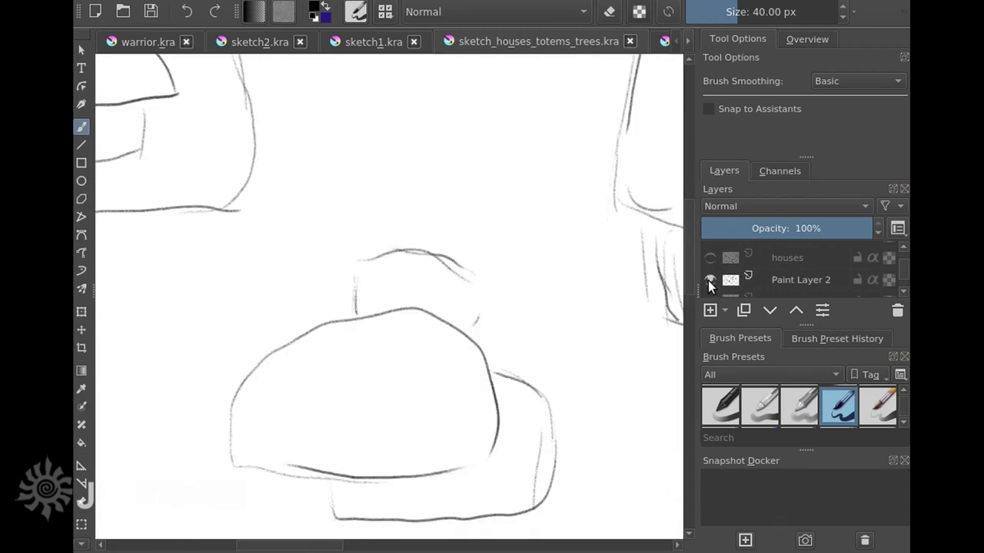
left_click(709, 259)
left_click(710, 280)
Compare the hanging cocoon houses beside the spider web with their rough shapes, ending with Paint Layer 2 hidden.
left_click_drag(650, 240, 335, 331)
scroll(343, 321, "down", 1)
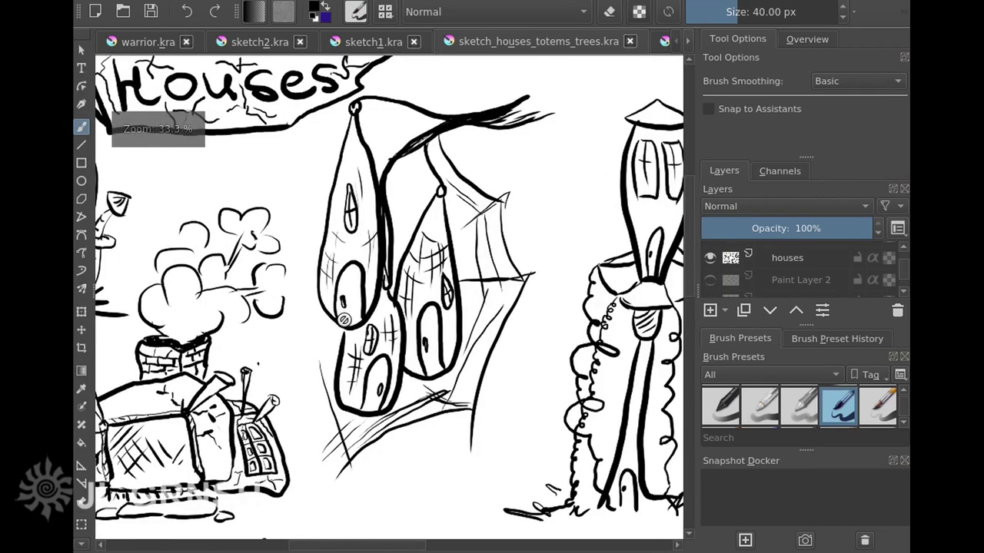
left_click(710, 277)
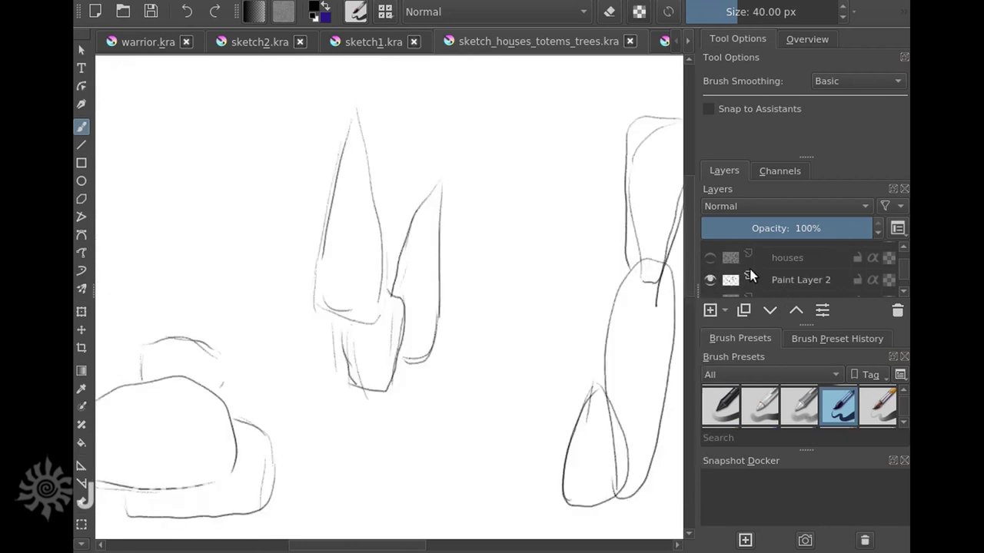
left_click(711, 260)
left_click(708, 280)
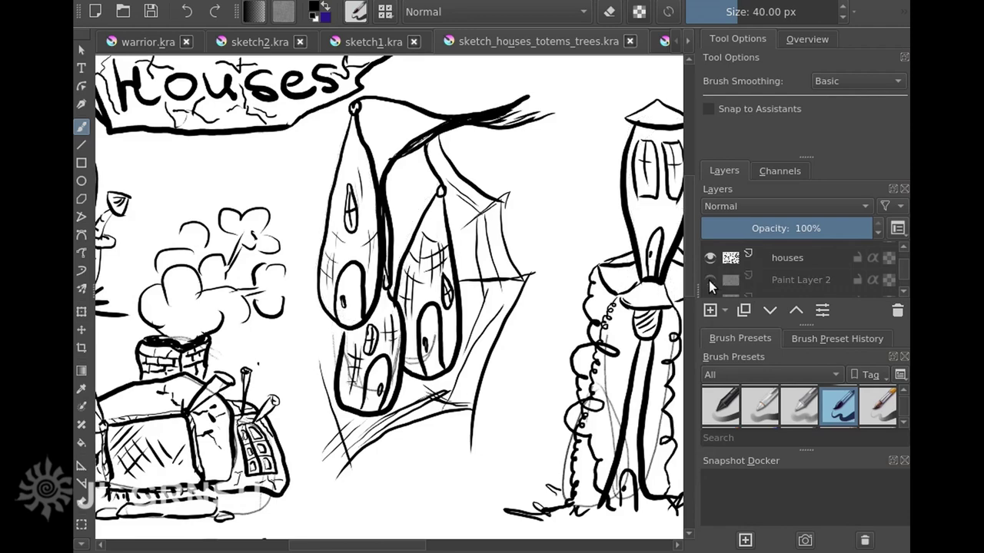
Compare the narrow tower, the tall mushroom house and the hollow tree house with their rough shapes, ending with only the houses layer shown.
mouse_move(598, 275)
left_mouse_down()
mouse_move(469, 253)
mouse_move(392, 261)
mouse_move(231, 251)
mouse_move(246, 250)
left_mouse_up()
scroll(431, 236, "down", 3)
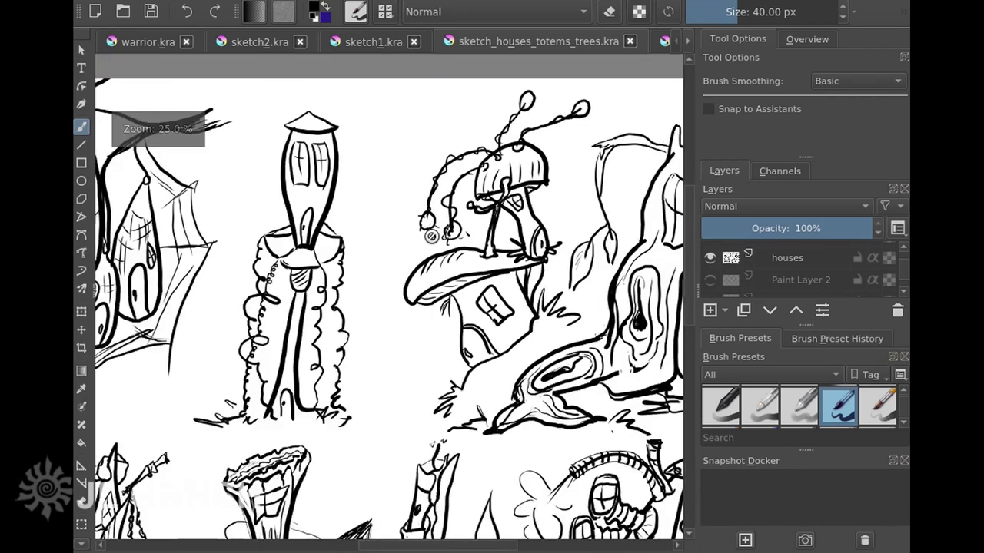
mouse_move(383, 267)
left_mouse_down()
mouse_move(386, 306)
mouse_move(386, 249)
left_mouse_up()
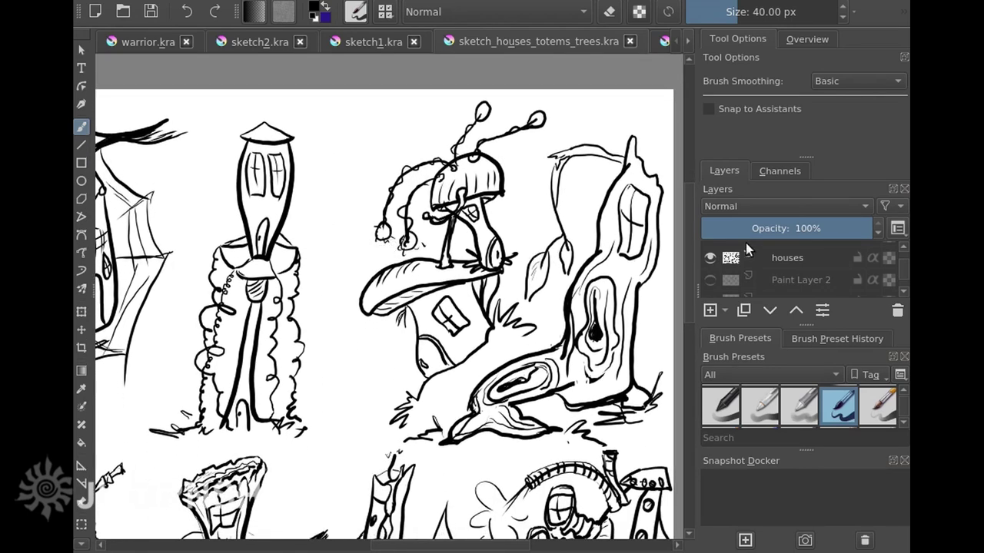
left_click(710, 278)
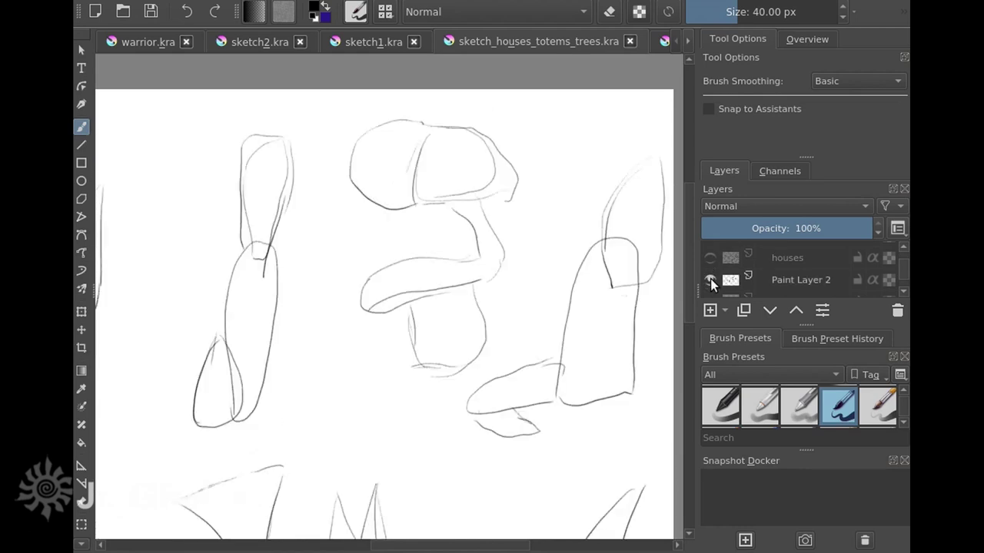
left_click(710, 260)
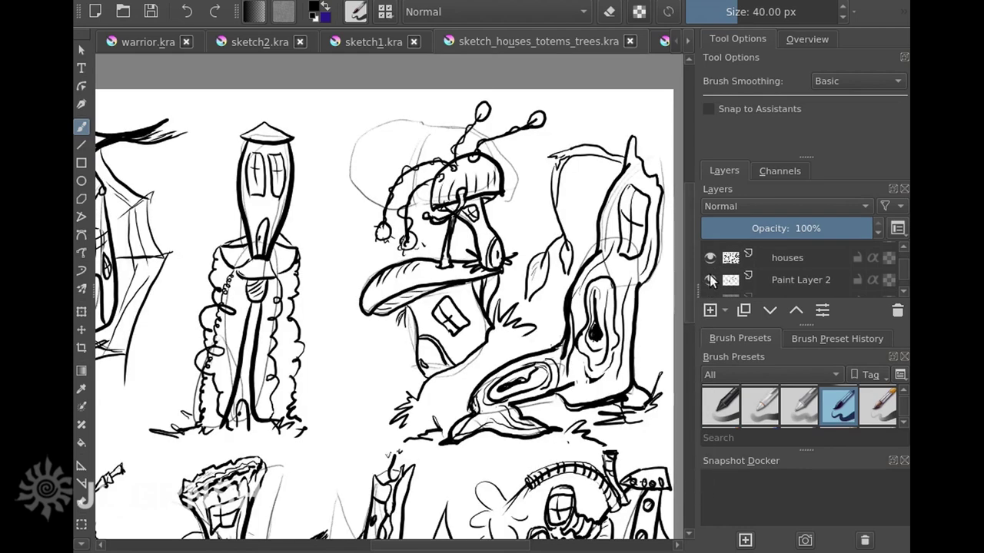
left_click(710, 279)
Compare the melting candle house and the periscope-eyed dinosaur house with their rough shapes, ending with Paint Layer 2 hidden.
scroll(600, 291, "up", 2)
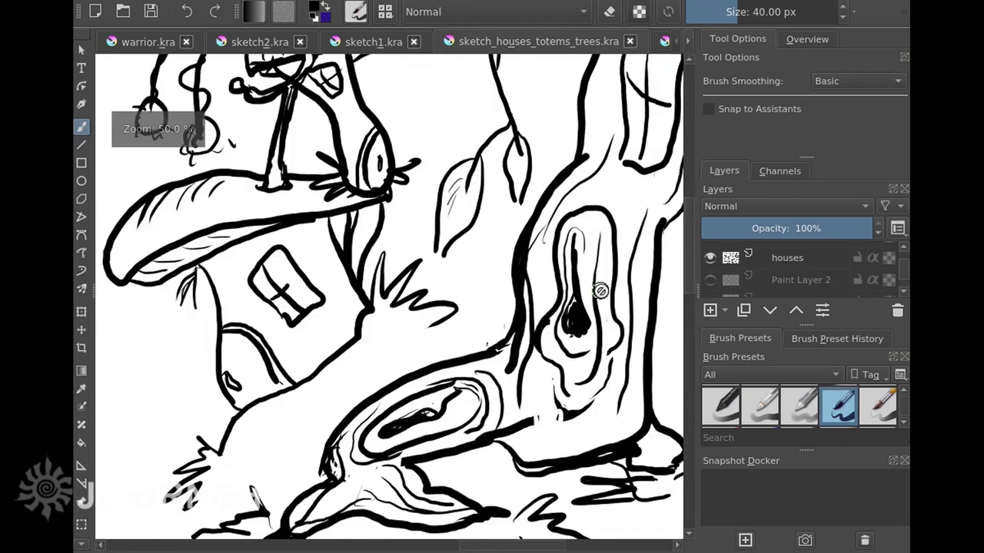
scroll(601, 290, "down", 1)
left_click_drag(598, 419, 540, 221)
left_click_drag(567, 393, 573, 231)
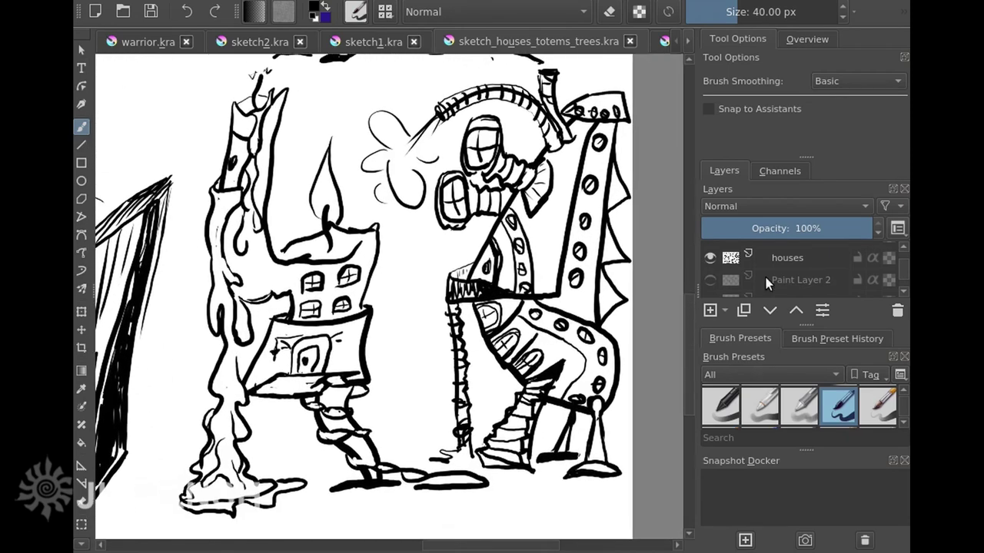
left_click(709, 280)
left_click(709, 257)
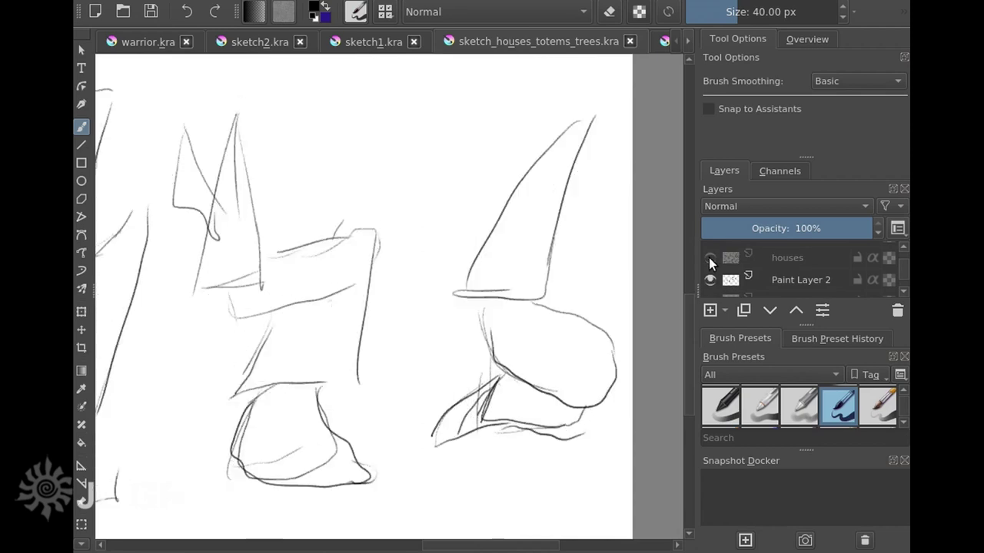
left_click(709, 257)
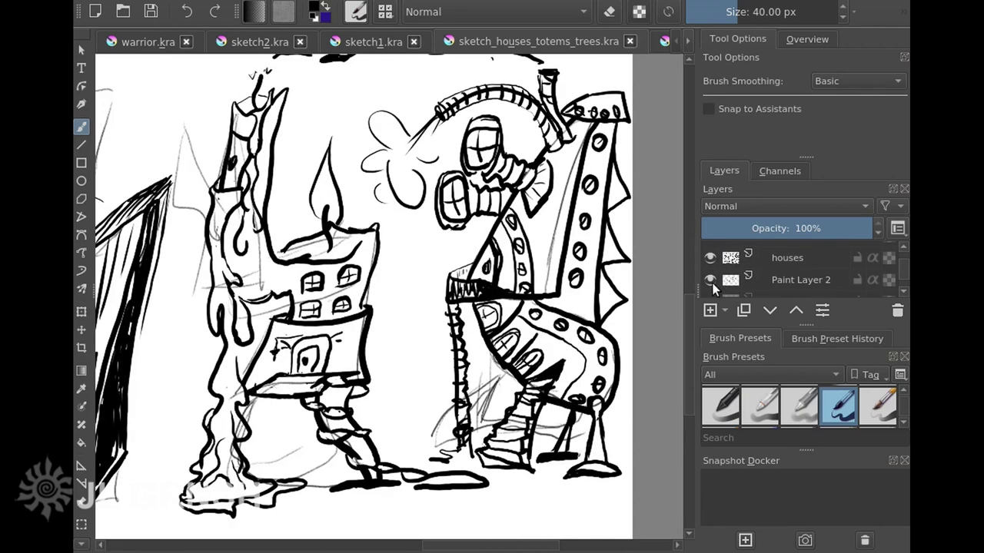
left_click(711, 281)
Compare the twisted slender towers and the scarf-wrapped house with their rough shapes, ending with only the houses layer shown.
left_click_drag(259, 299, 659, 298)
left_click_drag(336, 348, 433, 336)
left_click(708, 266)
left_click(710, 279)
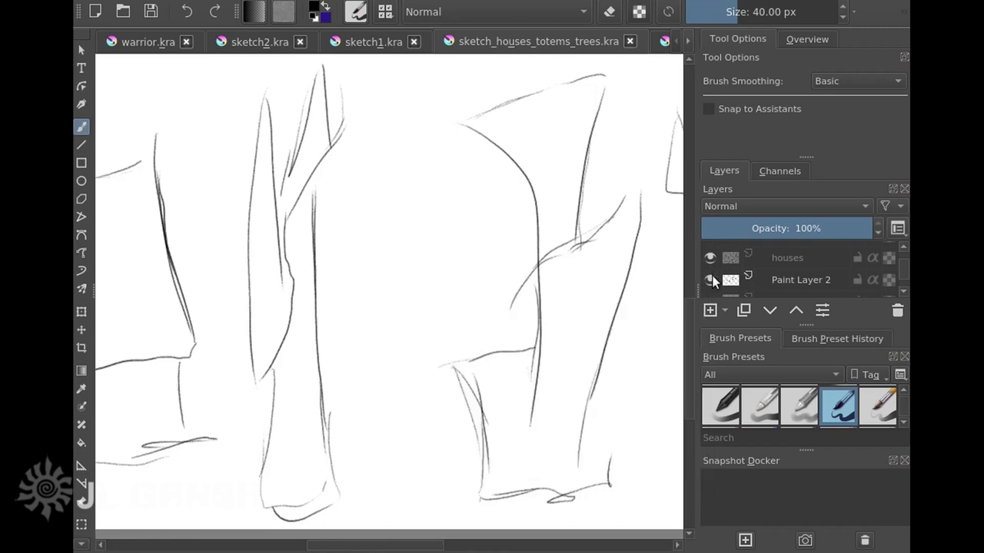
left_click(710, 257)
left_click(709, 279)
Compare the patched-roof house on roots and the feathered hat house with their rough shapes, ending with Paint Layer 2 hidden.
left_click_drag(134, 298, 553, 331)
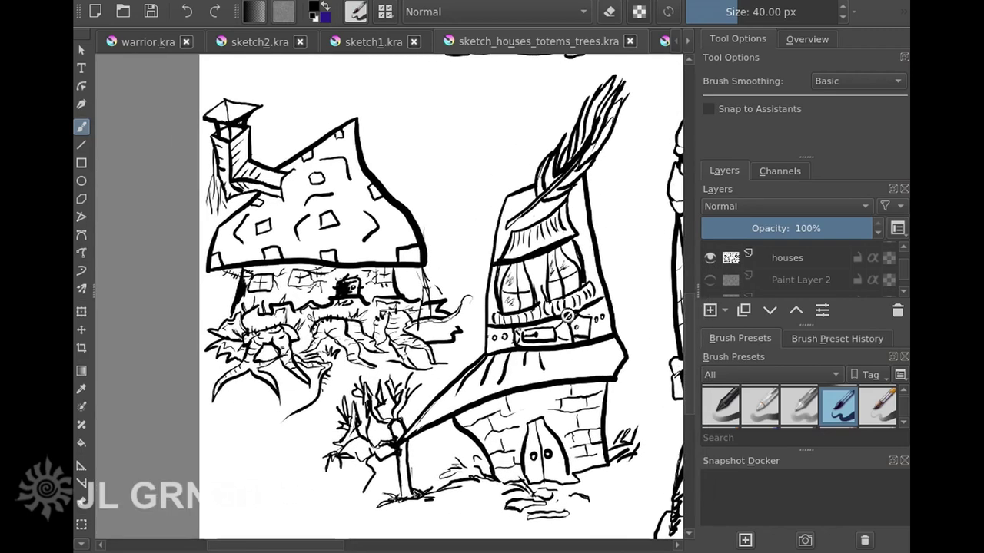
left_click(709, 259)
left_click(710, 281)
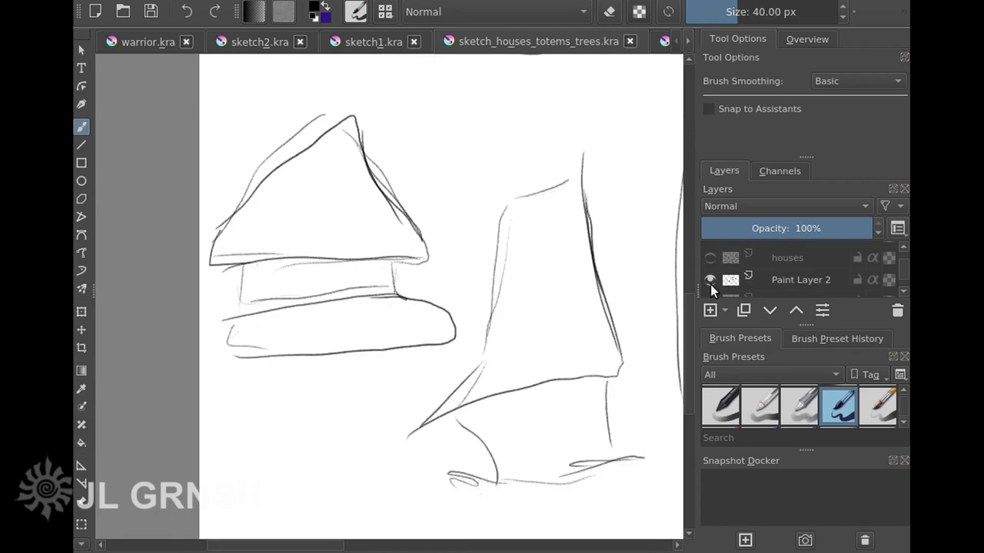
left_click(710, 259)
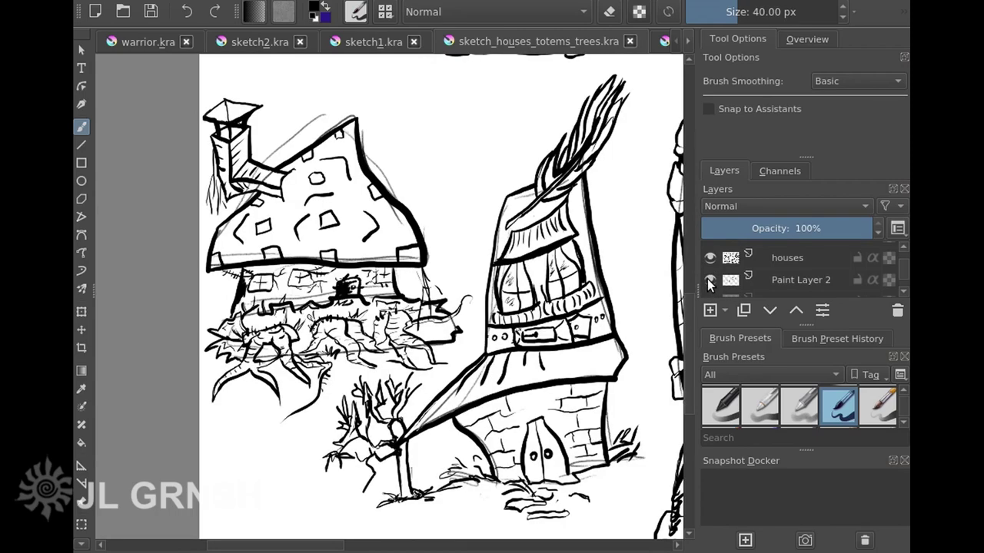
left_click(709, 282)
Review the whole page of houses, replacing the houses layer with the rough shapes on Paint Layer 2.
scroll(583, 226, "down", 3)
left_click_drag(583, 225, 296, 317)
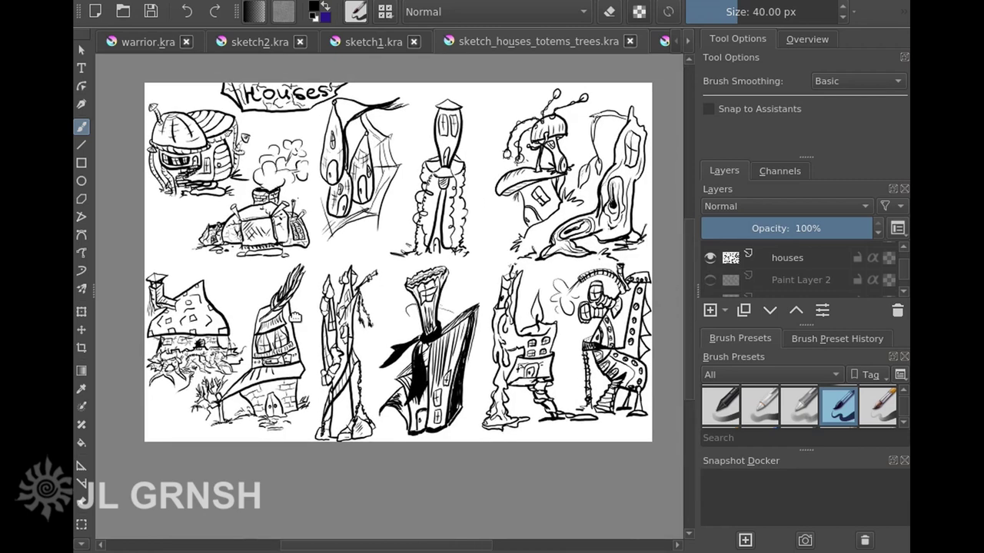
left_click(709, 280)
left_click(710, 258)
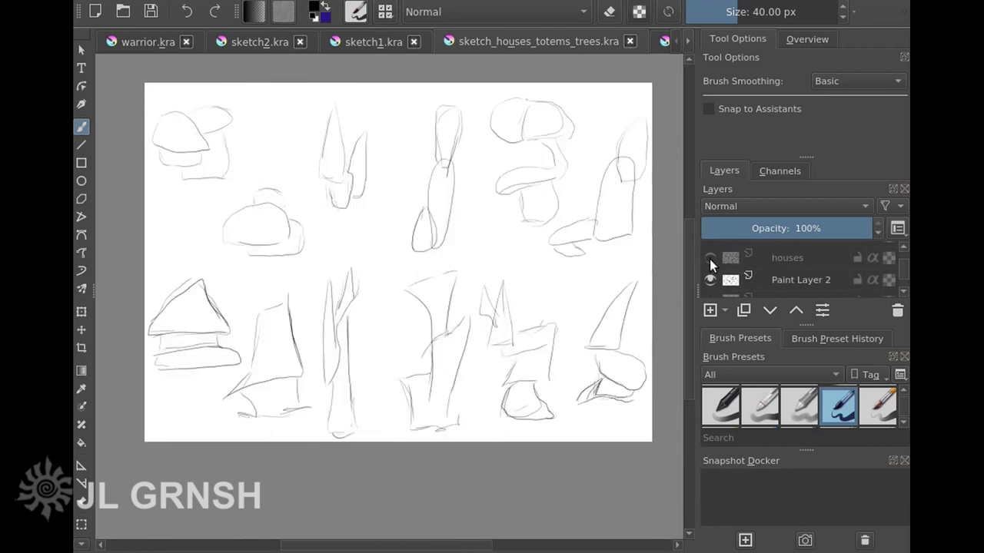
Show the totems layer over the rough shapes and hide Paint Layer 2.
scroll(728, 270, "up", 2)
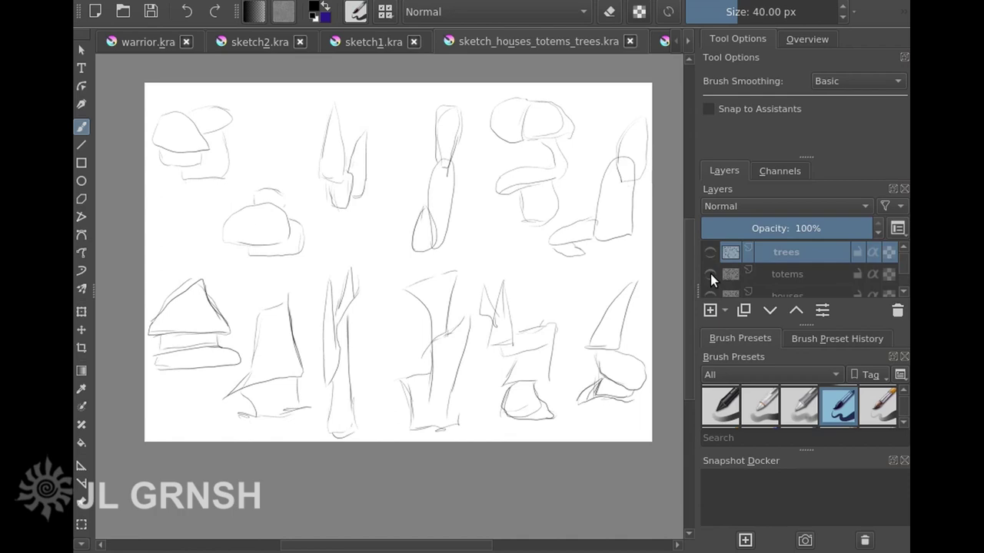
left_click(710, 274)
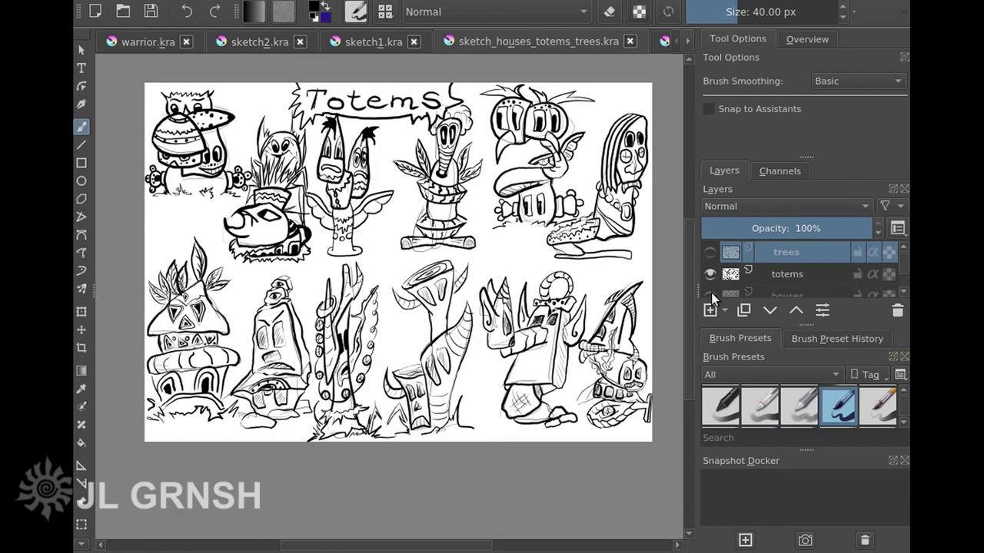
scroll(711, 292, "down", 2)
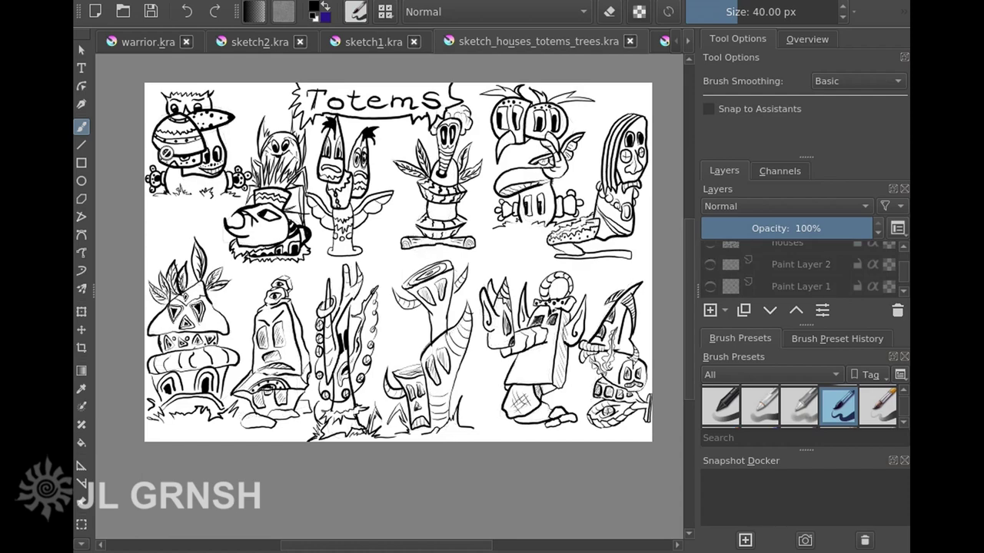
Examine the upper row of totems up close, from the striped-cap totem across to the long-haired one.
scroll(167, 154, "up", 2)
mouse_move(218, 157)
left_mouse_down()
mouse_move(288, 252)
mouse_move(321, 270)
left_mouse_up()
scroll(319, 261, "up", 3)
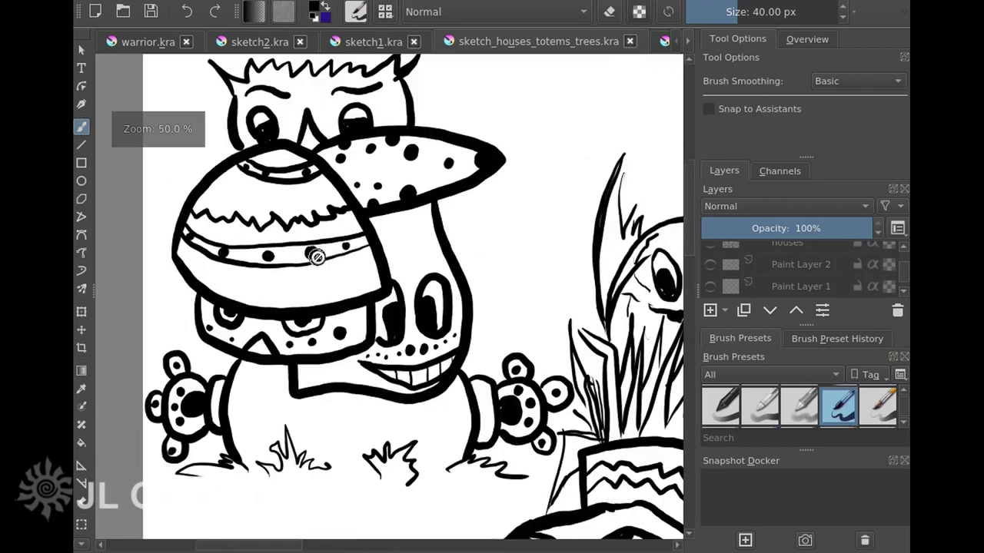
left_click_drag(636, 372, 365, 253)
scroll(365, 253, "down", 2)
left_click_drag(637, 305, 281, 289)
left_click_drag(580, 269, 342, 305)
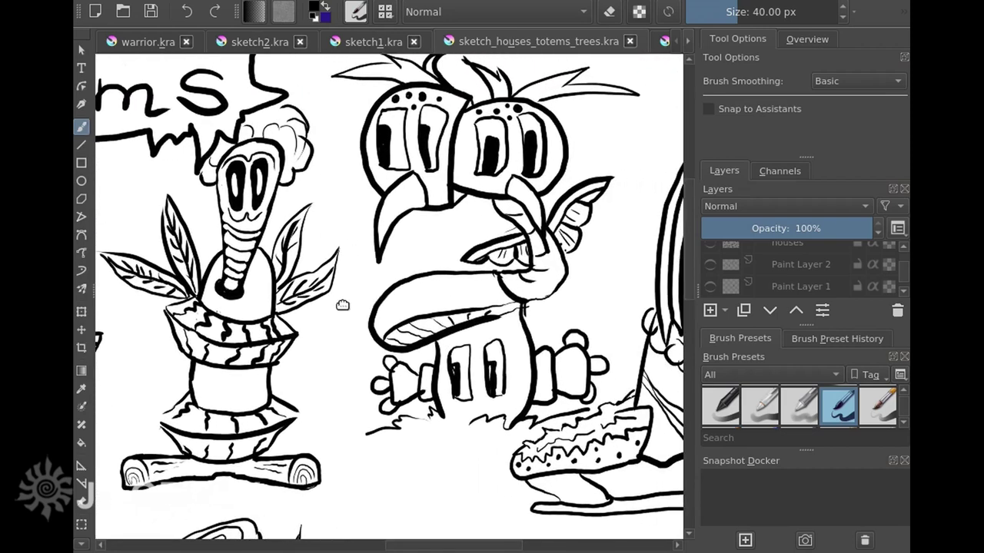
left_click_drag(585, 305, 459, 318)
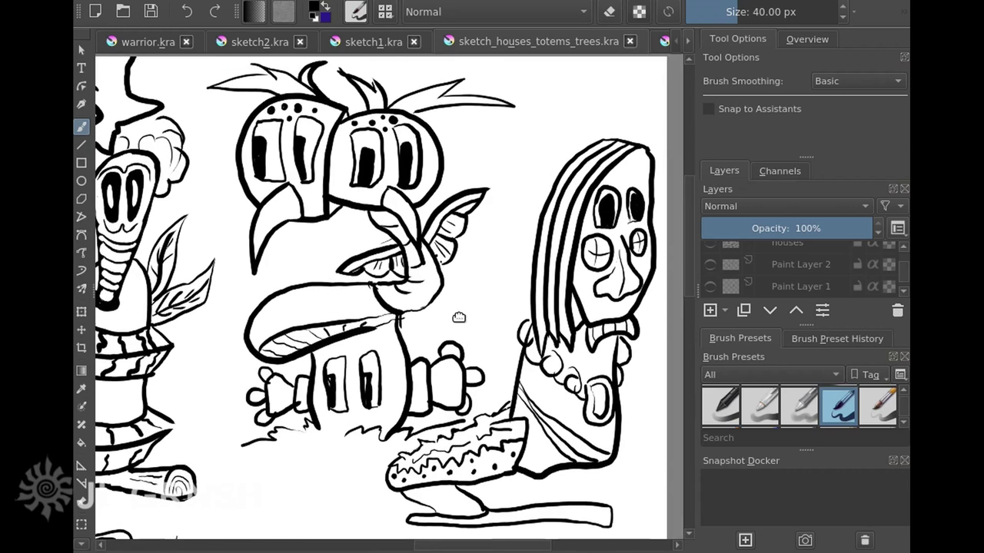
Examine the lower row of totems up close, ending on a view of the whole page.
left_click_drag(505, 454, 517, 206)
mouse_move(492, 496)
left_mouse_down()
mouse_move(508, 345)
mouse_move(482, 253)
left_mouse_up()
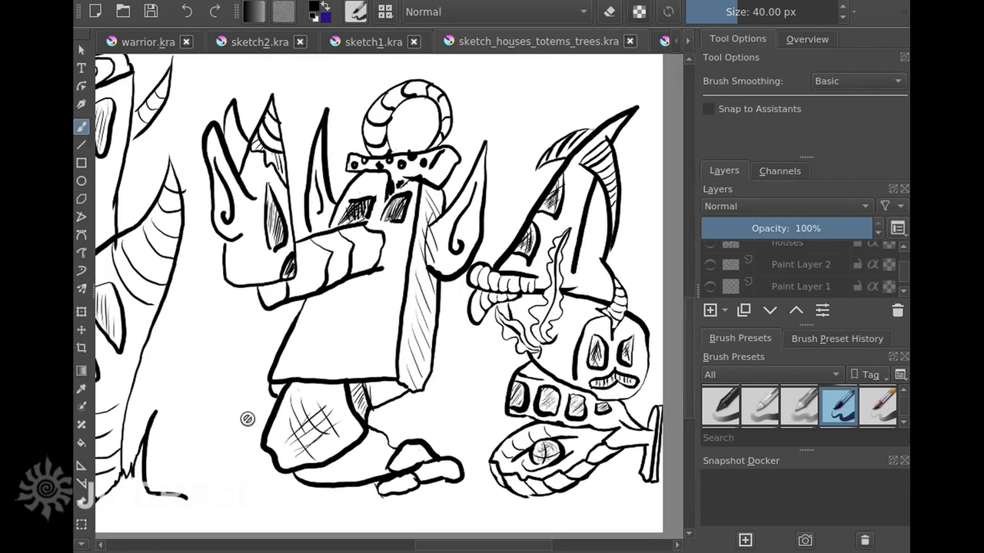
left_click_drag(197, 407, 487, 396)
left_click_drag(399, 385, 588, 385)
left_click_drag(279, 396, 509, 416)
scroll(523, 351, "down", 1)
scroll(397, 280, "down", 2)
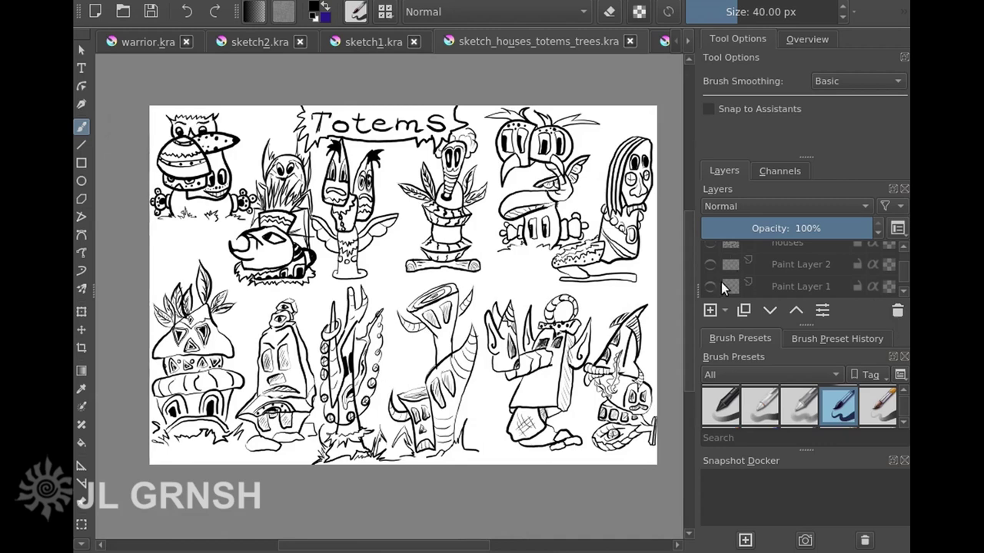
Compare the totems with their rough shapes by showing Paint Layer 2 and hiding the totems layer.
left_click(711, 264)
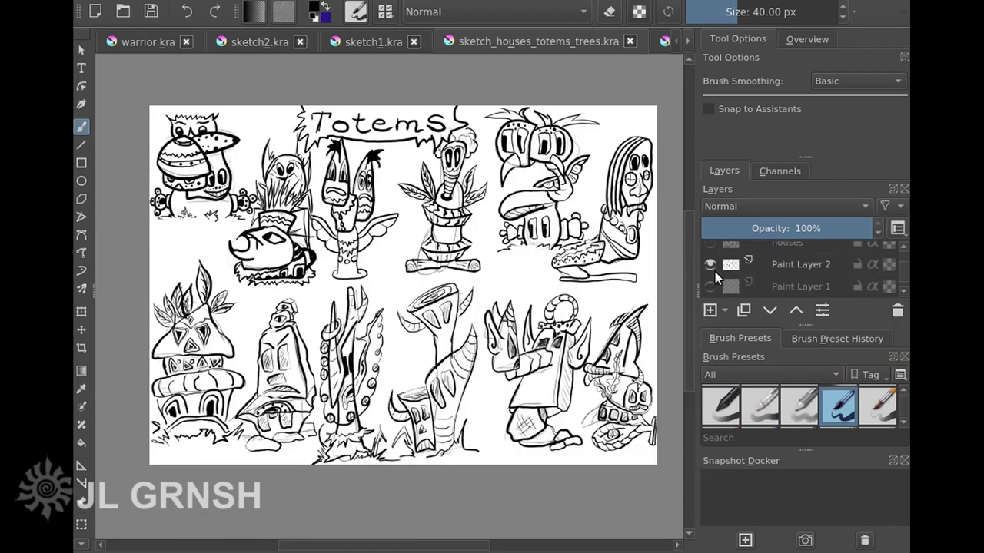
scroll(723, 265, "up", 2)
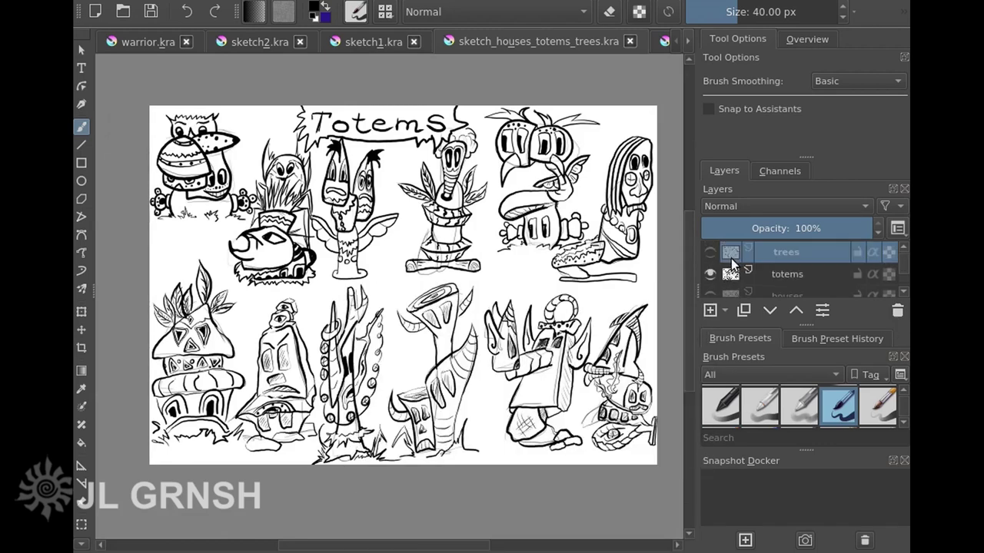
left_click(711, 274)
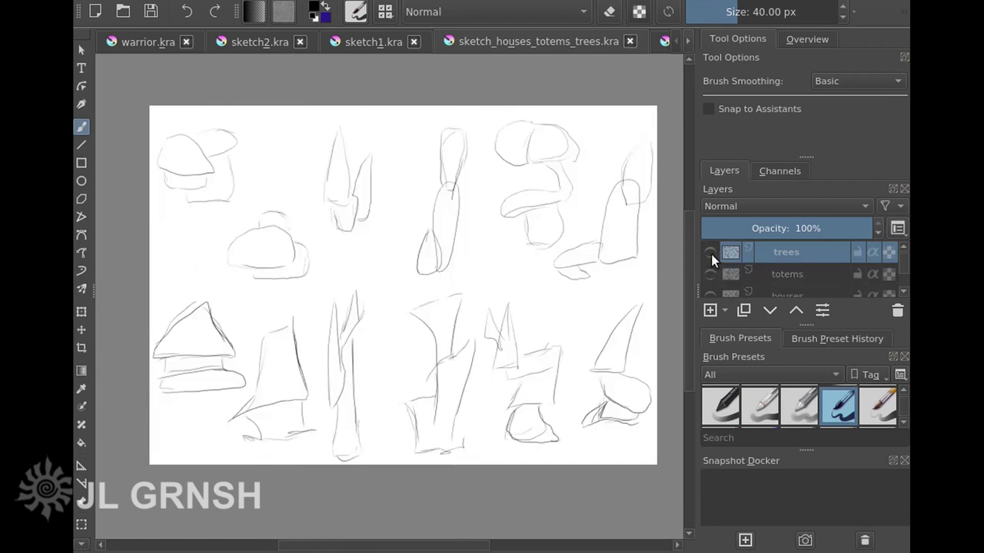
Show the trees layer over the rough shapes and hide Paint Layer 2.
left_click(710, 254)
scroll(754, 281, "down", 2)
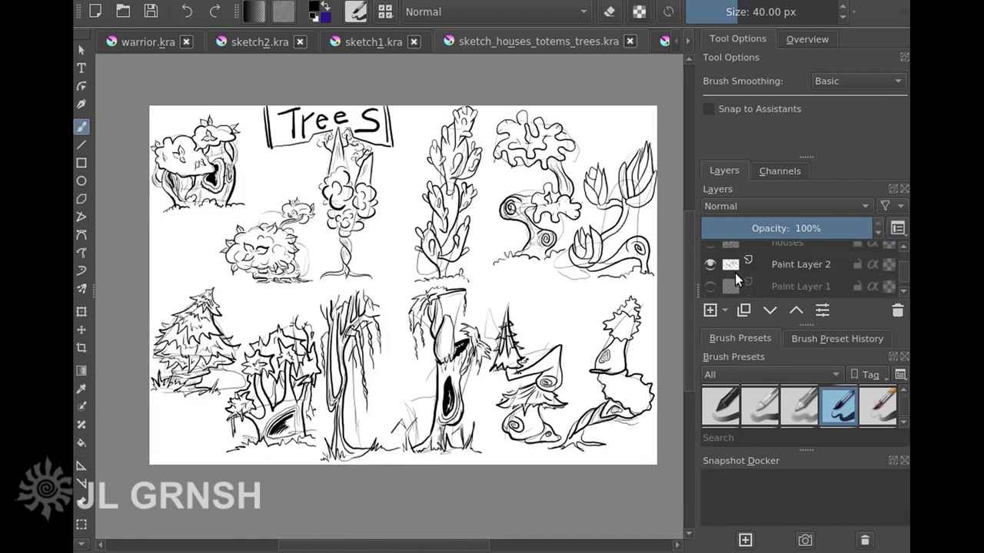
left_click(709, 265)
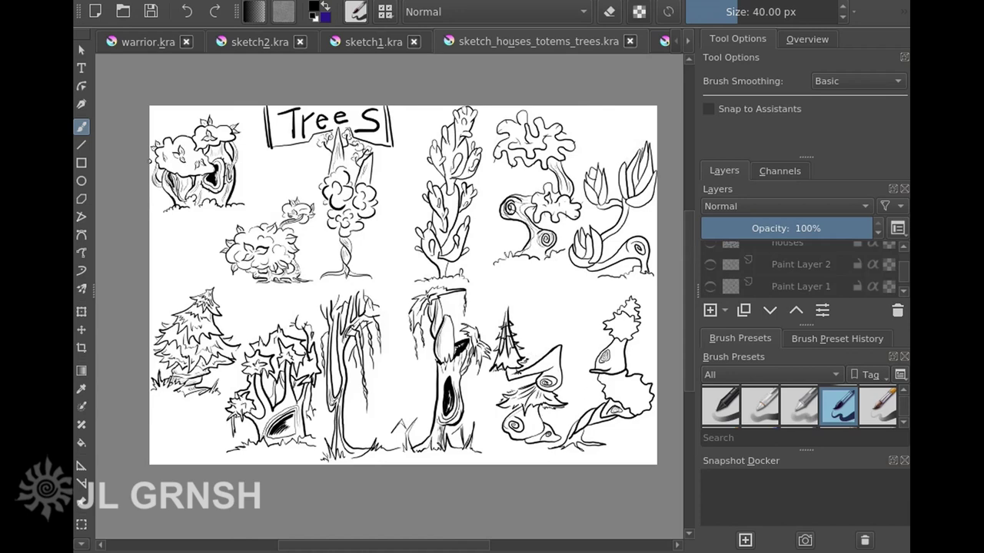
Examine the upper row of trees up close, from the hollow leafy tree to the tulip-shaped one.
scroll(164, 167, "up", 4)
left_click_drag(240, 181, 246, 319)
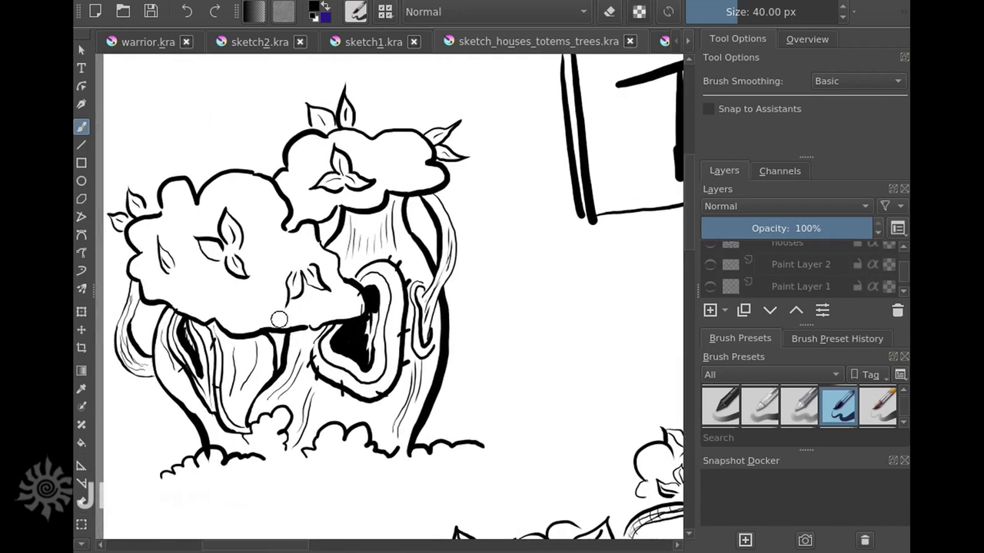
left_click_drag(629, 406, 473, 226)
left_click_drag(554, 492, 310, 463)
scroll(554, 366, "down", 1)
left_click_drag(553, 365, 263, 365)
scroll(580, 371, "down", 1)
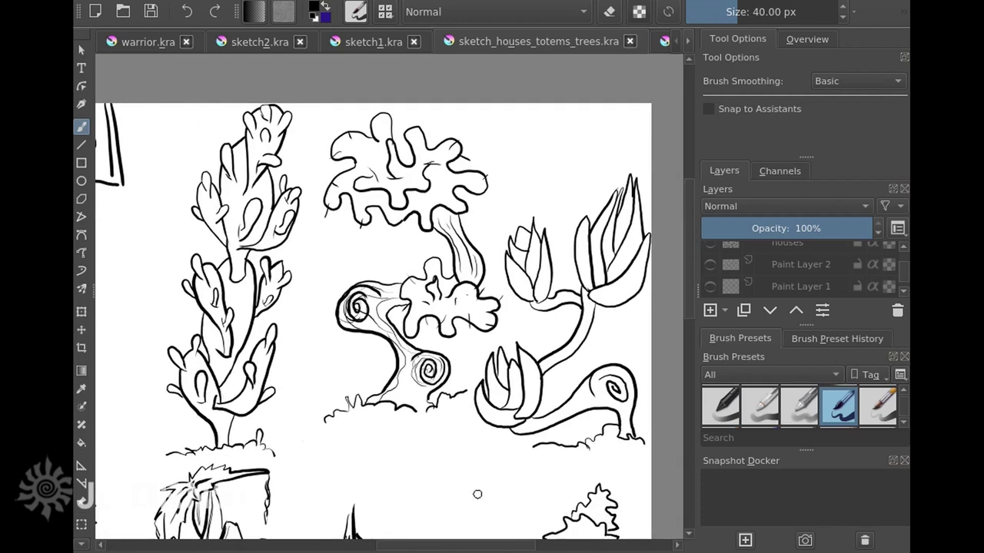
Examine the lower row of trees up close, ending on a view of the whole page.
scroll(477, 495, "down", 8)
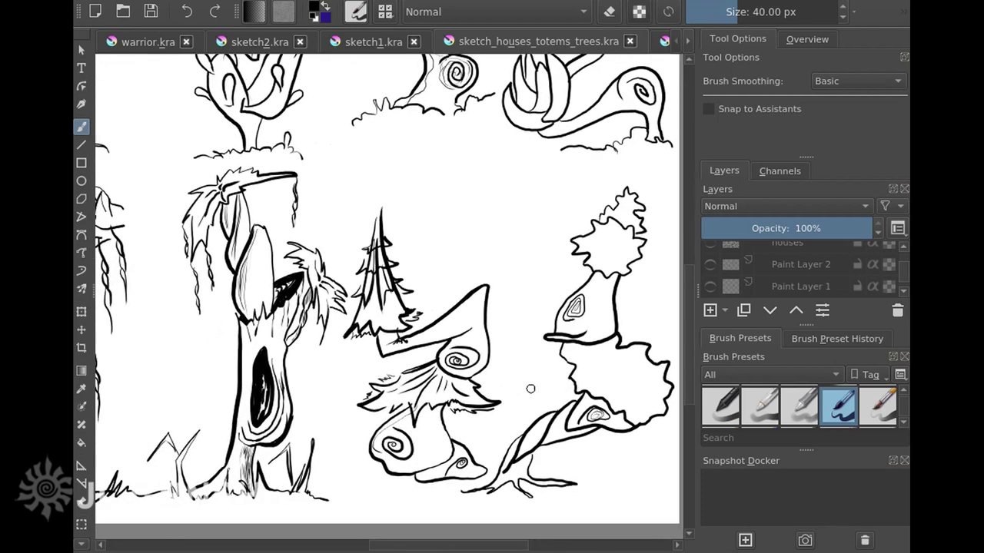
left_click_drag(179, 402, 635, 404)
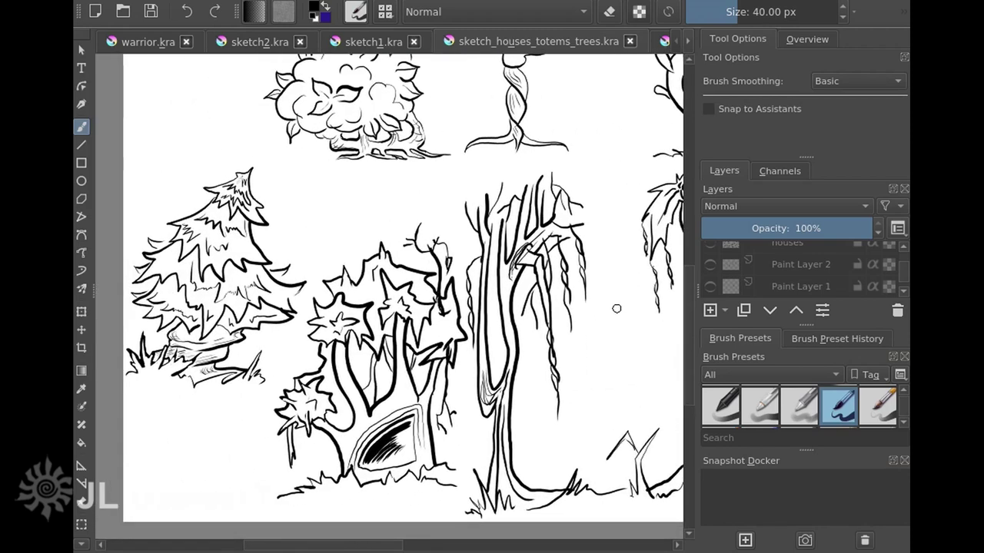
scroll(616, 308, "down", 3)
left_click_drag(604, 301, 380, 326)
scroll(380, 327, "up", 1)
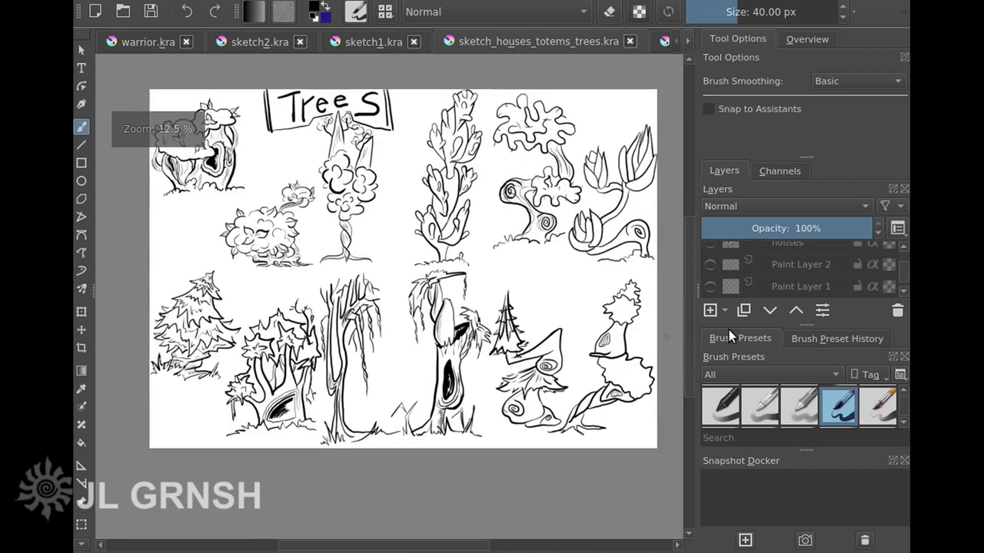
Compare the finished pages by switching the visible layer from trees to totems to houses.
scroll(787, 259, "up", 3)
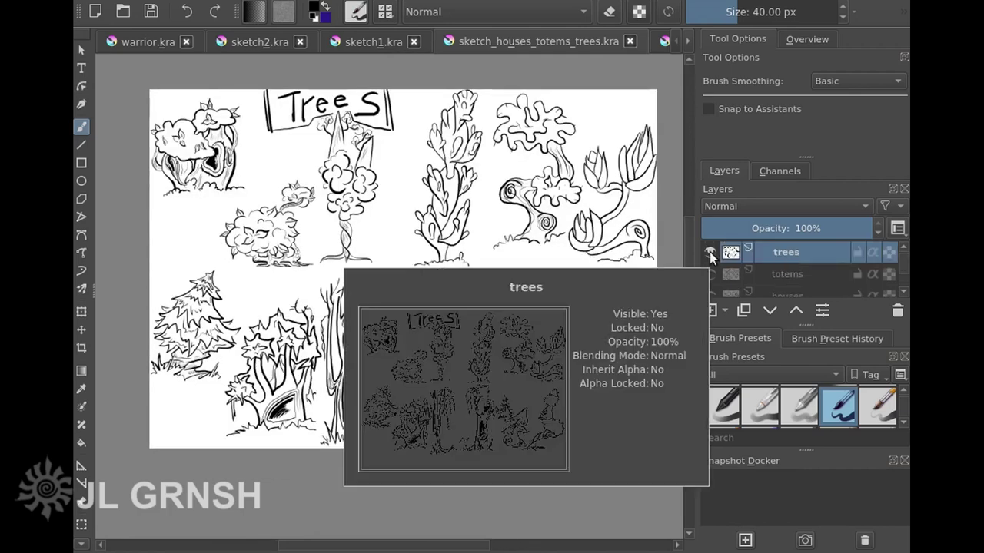
left_click(709, 251)
left_click(710, 274)
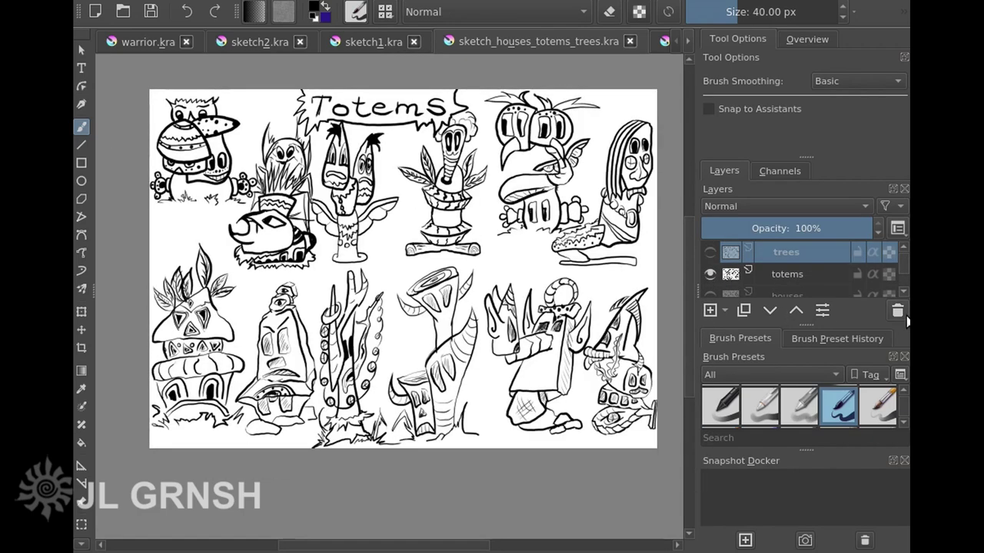
left_click(710, 274)
left_click(711, 293)
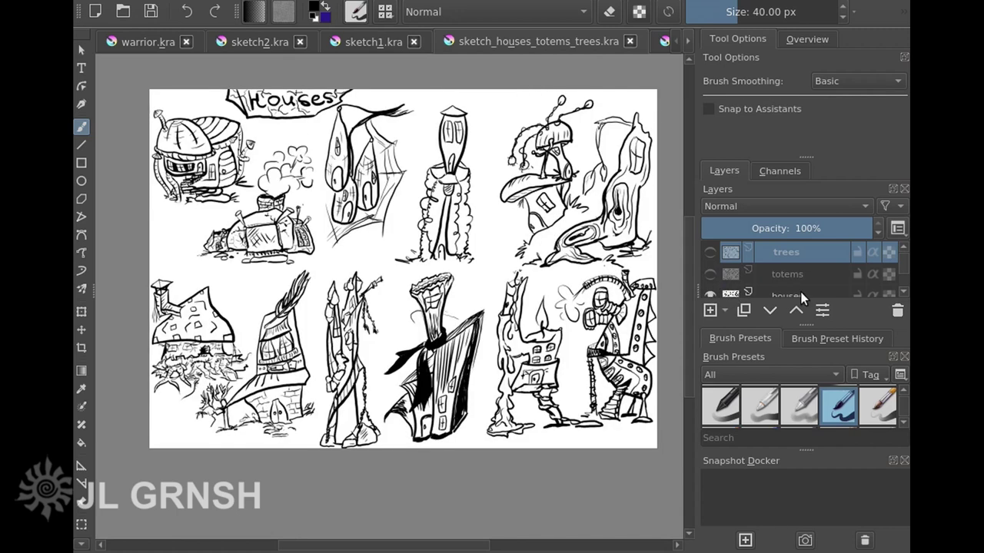
Hide the houses layer and show the rough shapes on Paint Layer 2.
scroll(795, 276, "down", 2)
scroll(796, 276, "up", 2)
scroll(765, 276, "down", 2)
left_click(711, 244)
left_click(709, 264)
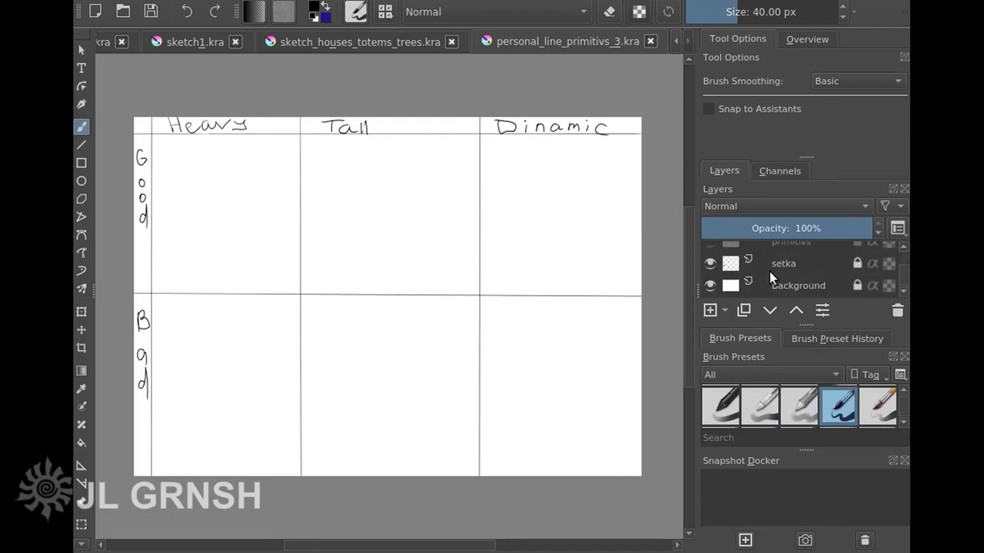
In personal_line_primitivs_3.kra, show the primitivs layer and the sketch1 layer over the character grid.
left_click(711, 245)
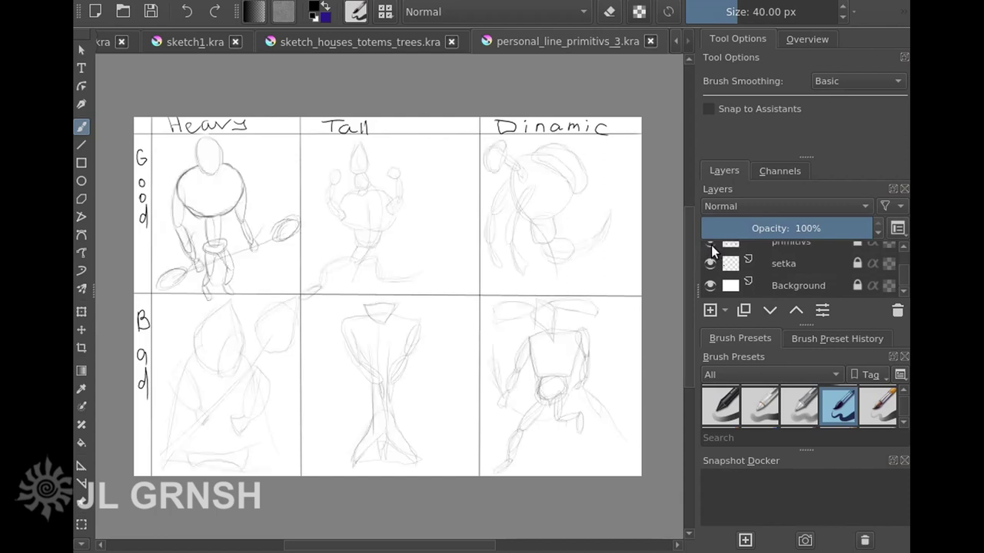
left_click(774, 250)
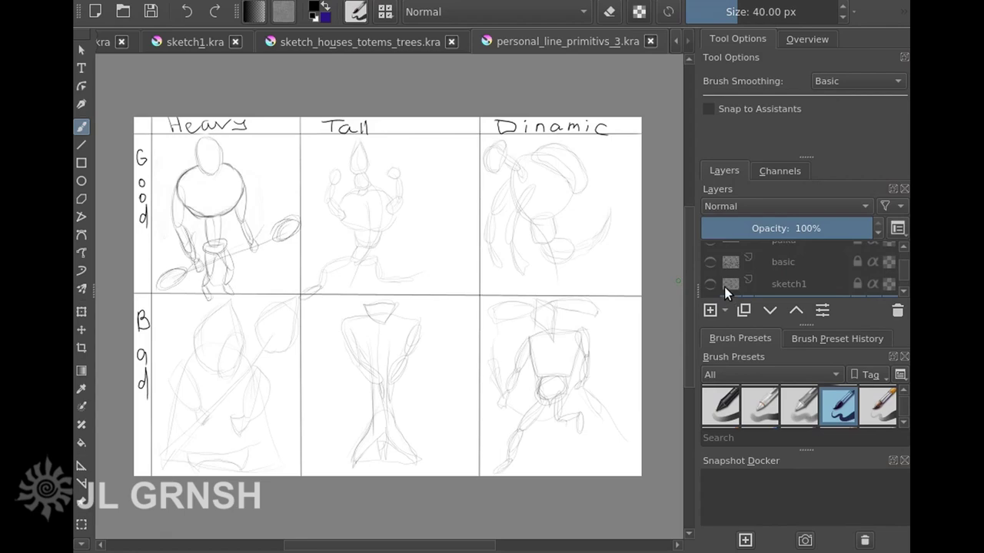
left_click(710, 283)
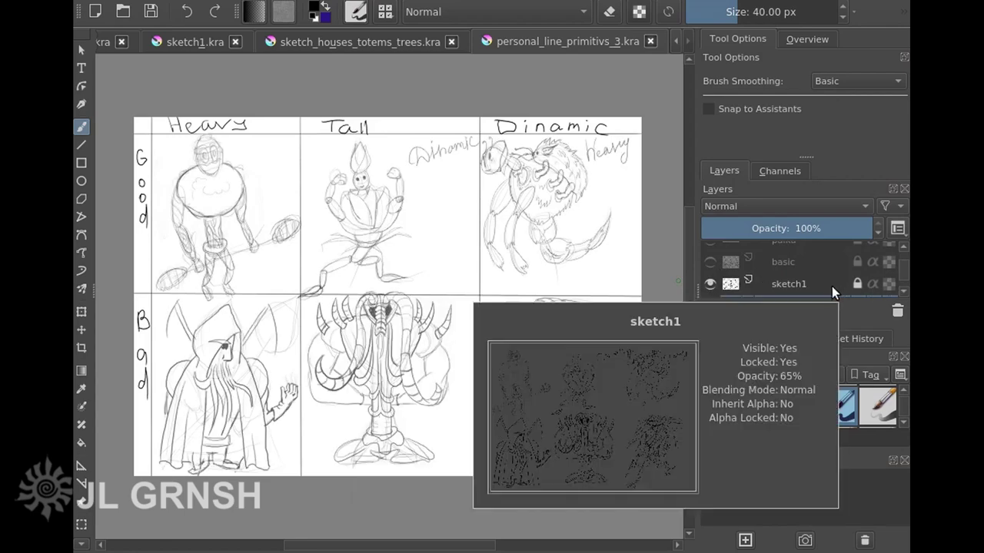
Show the basic line-art layer and hide the sketch1 and primitivs layers beneath it.
left_click(710, 261)
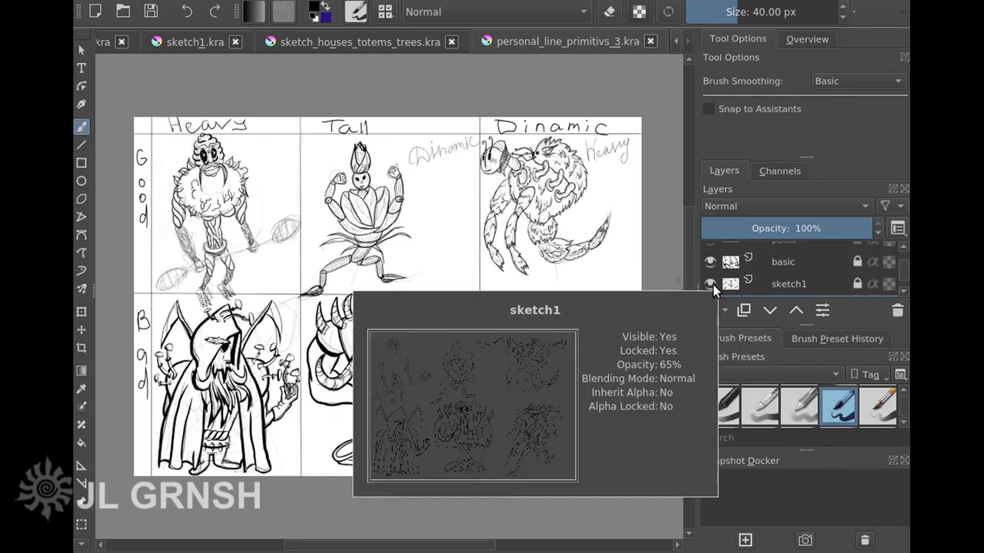
left_click(711, 285)
scroll(853, 281, "up", 3)
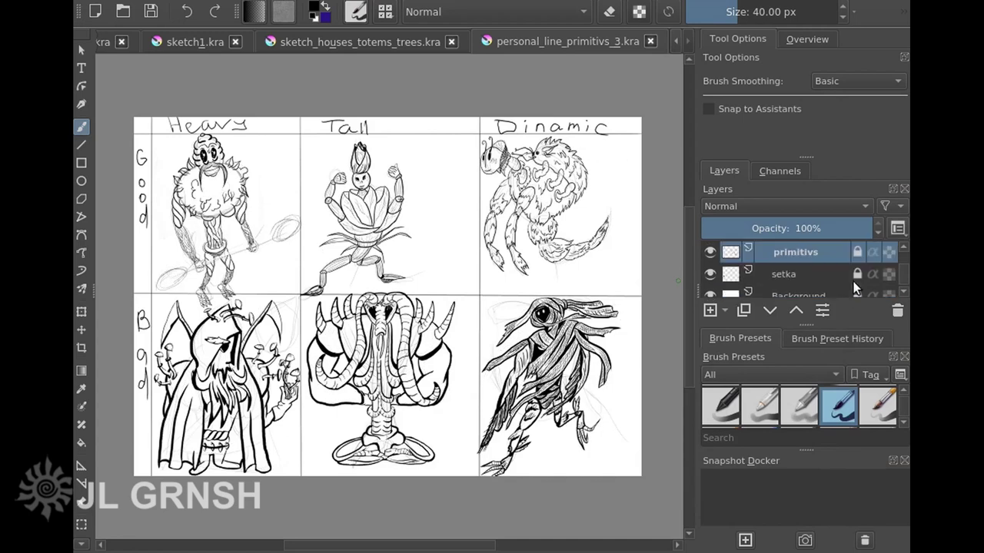
left_click(710, 253)
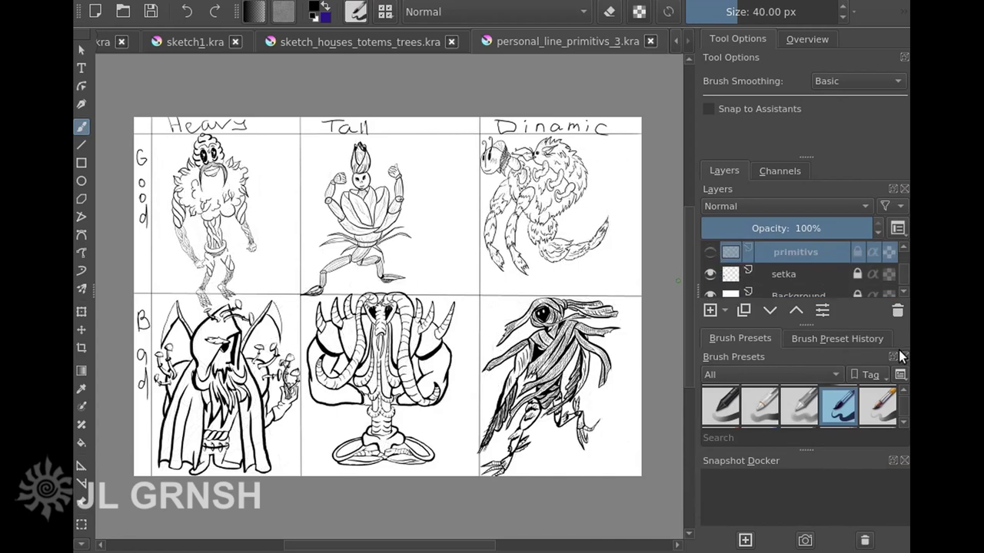
Show the palka layer to add the club to the bearded plant character in the Good row.
scroll(198, 199, "up", 3)
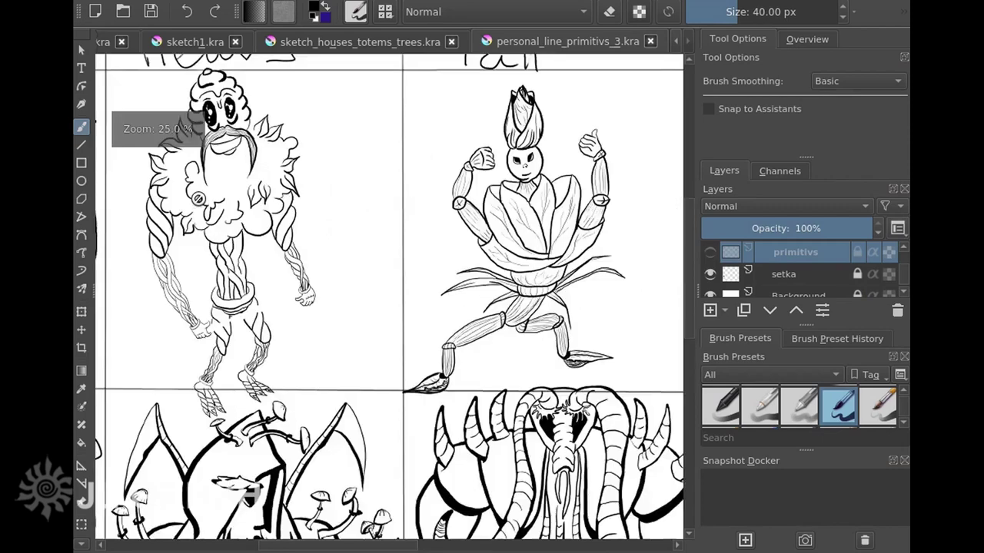
left_click_drag(229, 193, 353, 236)
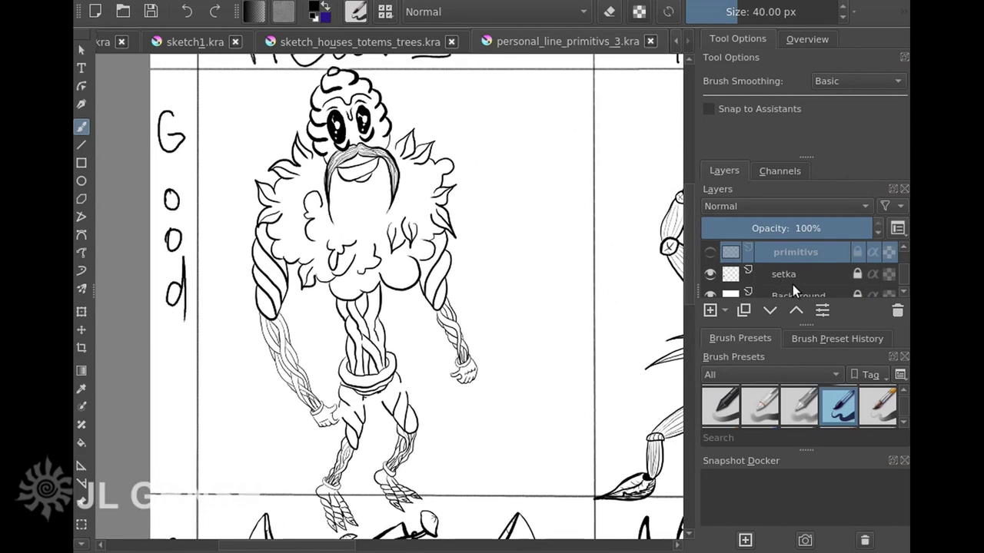
scroll(793, 278, "up", 3)
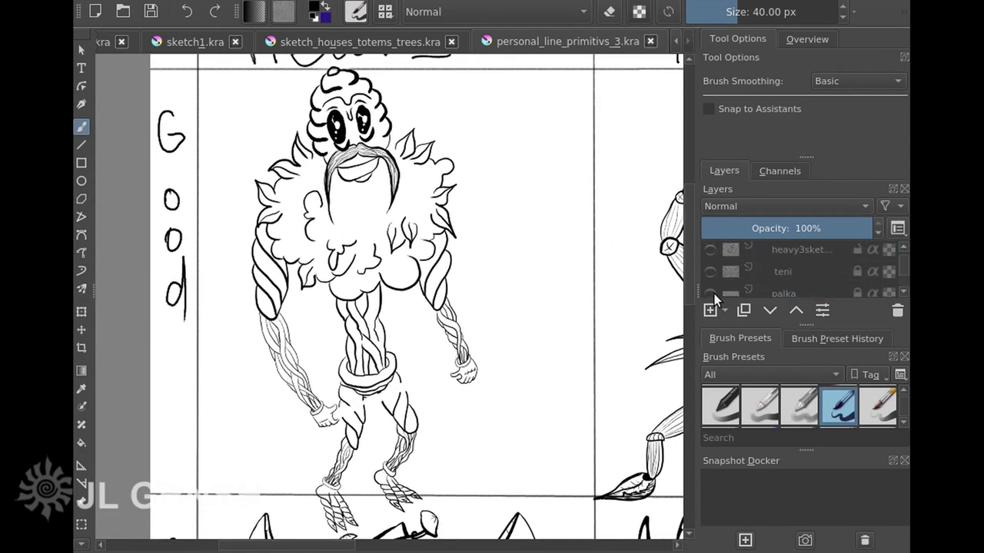
left_click(712, 293)
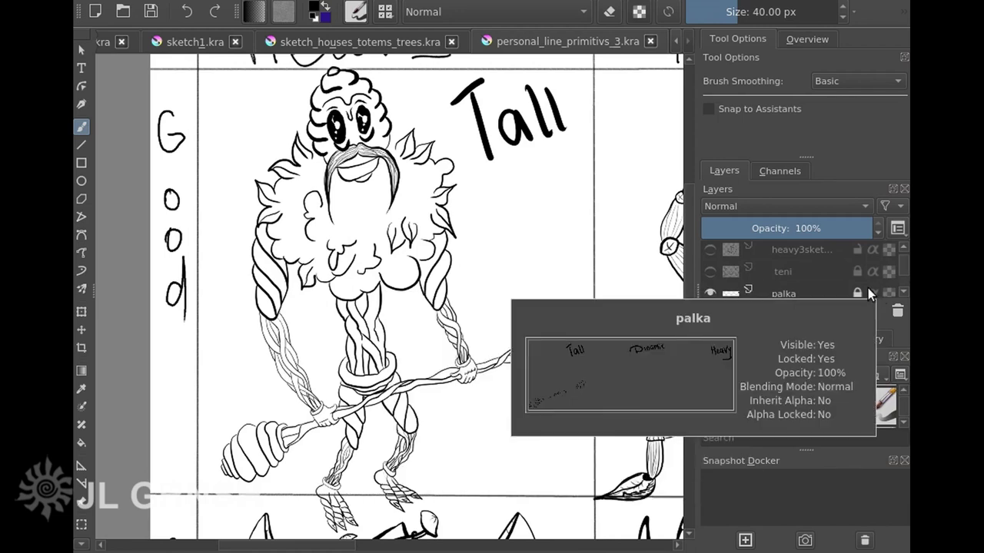
Examine the line art of the flower and furry insect characters in the Good row up close.
scroll(524, 270, "down", 3)
left_click_drag(533, 270, 321, 209)
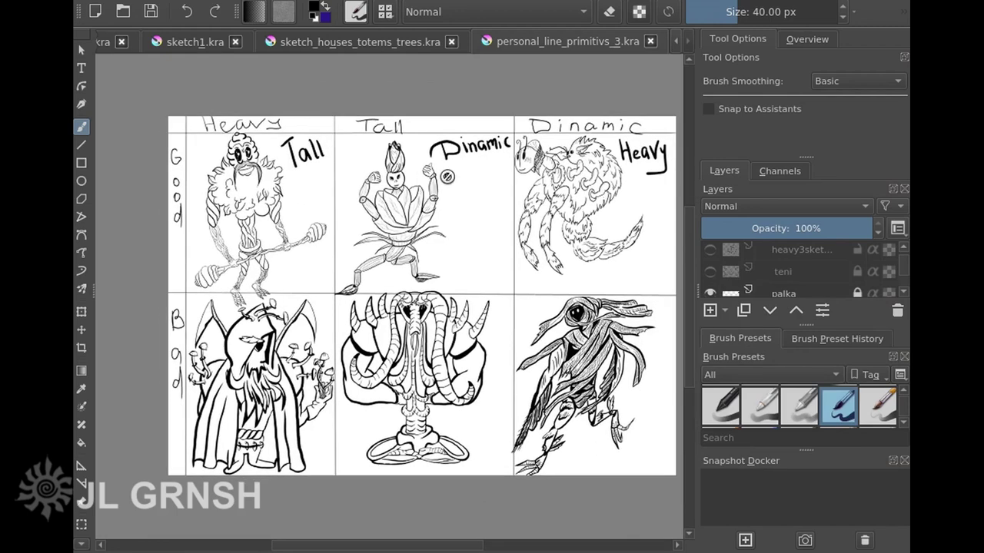
scroll(444, 176, "up", 3)
mouse_move(446, 180)
left_mouse_down()
mouse_move(450, 235)
mouse_move(461, 218)
left_mouse_up()
scroll(462, 218, "down", 4)
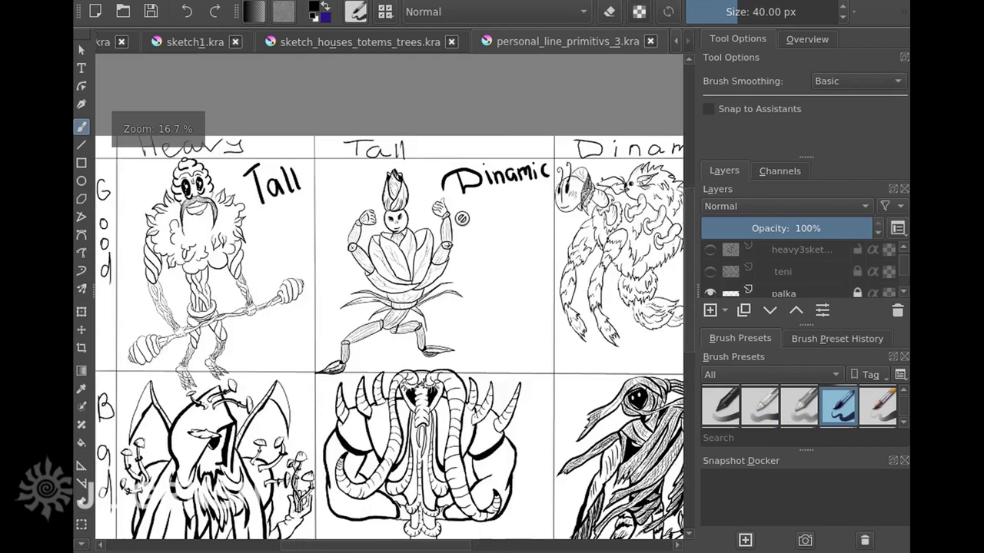
scroll(591, 249, "up", 4)
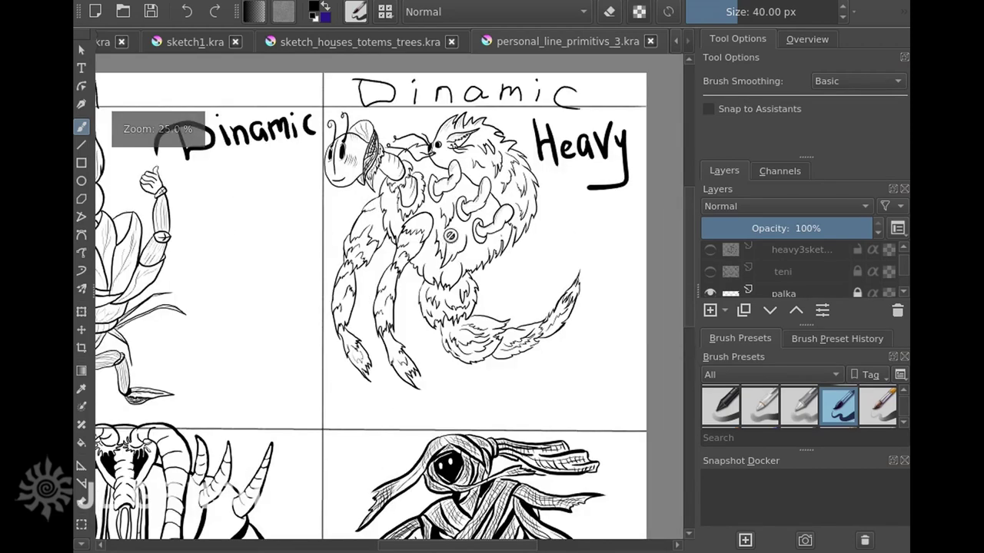
left_click_drag(450, 236, 413, 279)
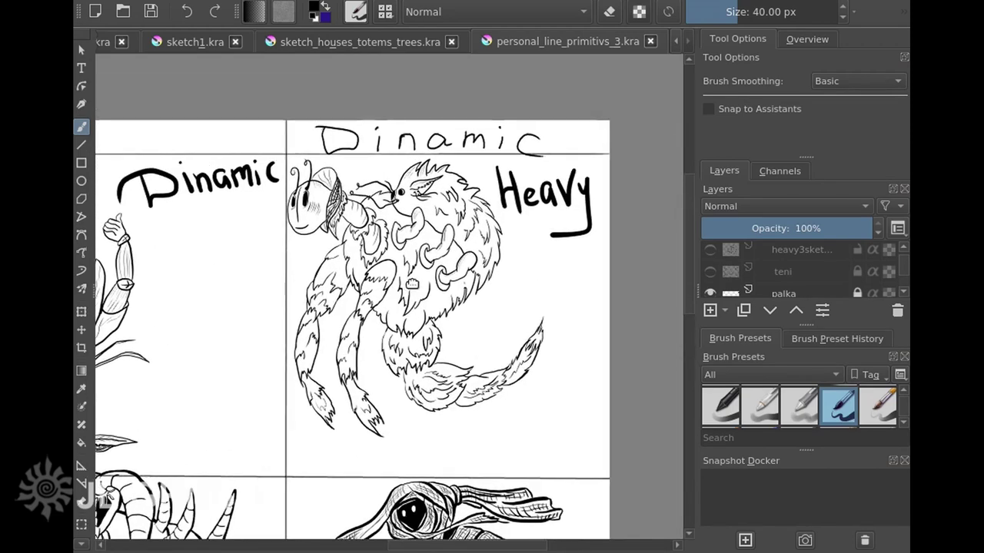
scroll(432, 279, "up", 1)
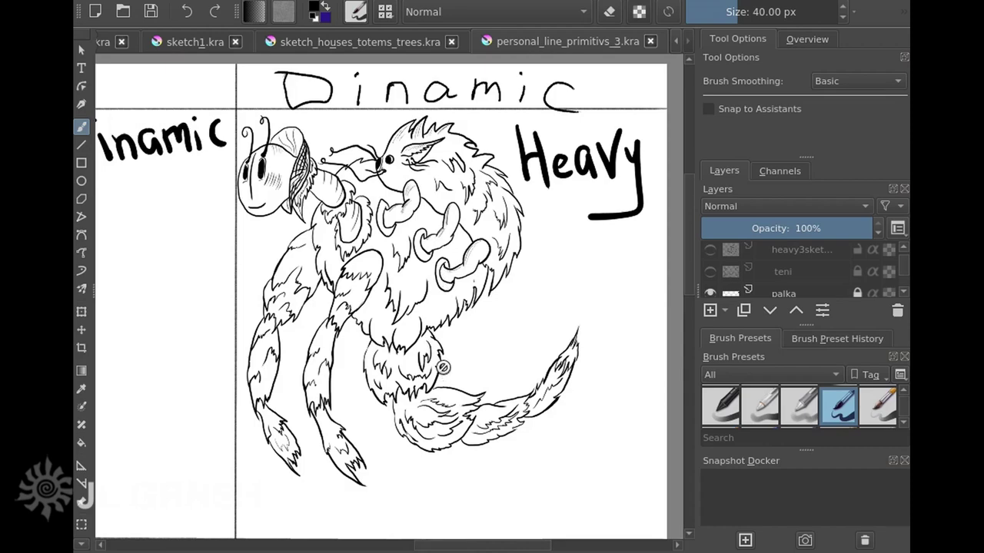
scroll(443, 368, "down", 2)
Examine the line art of the bandaged bird, horned and hooded characters in the Bad row up close.
left_click_drag(172, 391, 241, 294)
left_click_drag(435, 422, 394, 307)
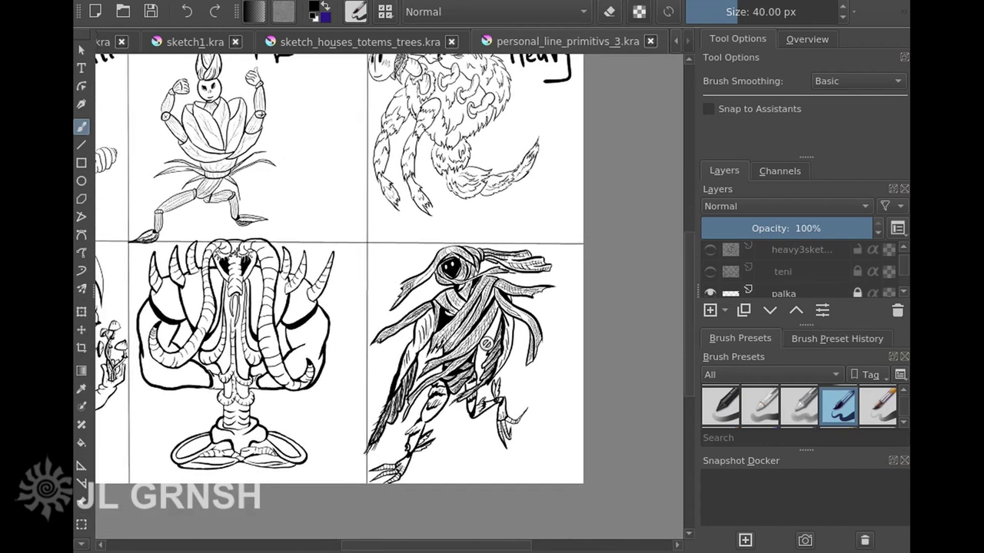
scroll(484, 338, "up", 3)
left_click_drag(485, 338, 459, 265)
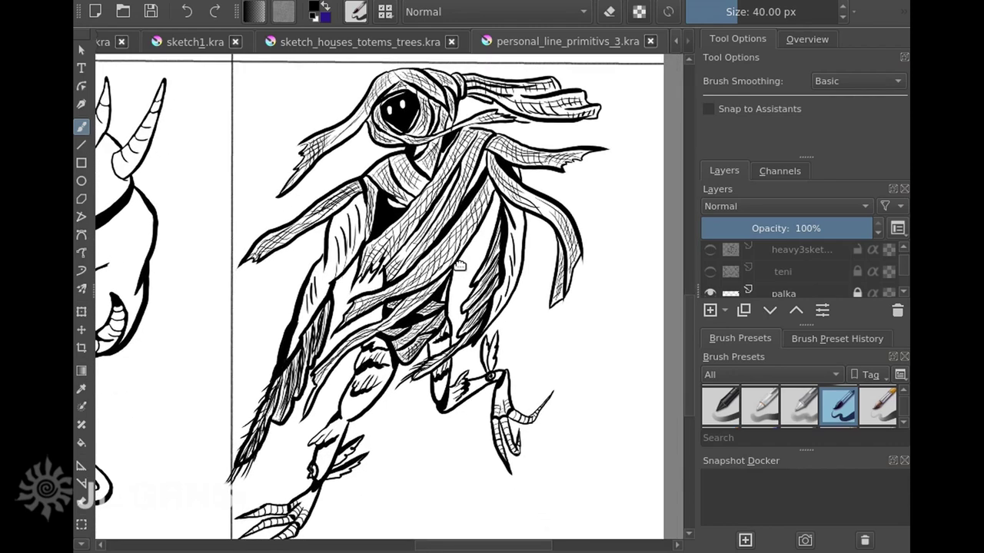
scroll(268, 275, "down", 3)
left_click_drag(241, 271, 356, 318)
scroll(370, 328, "up", 1)
left_click_drag(376, 317, 374, 364)
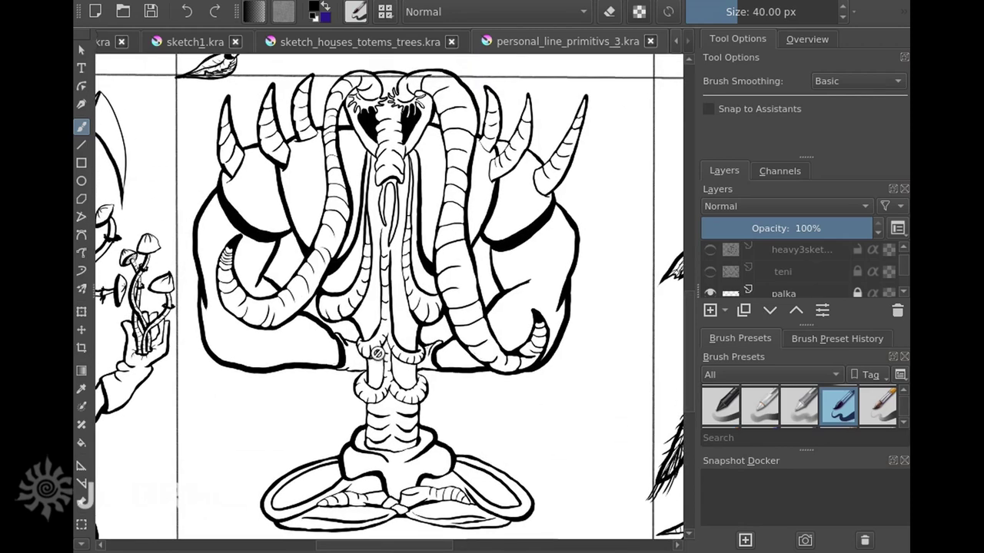
scroll(377, 354, "down", 5)
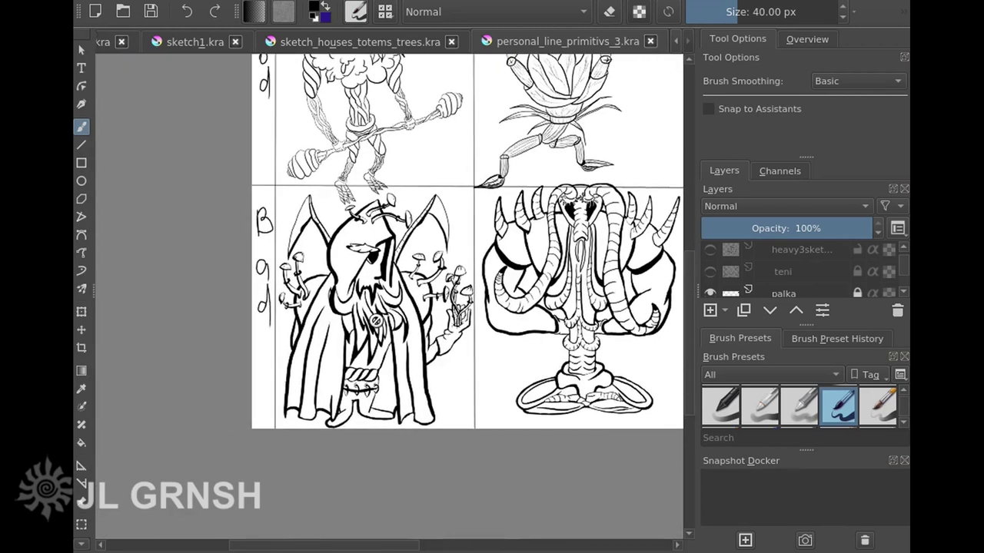
scroll(375, 319, "up", 3)
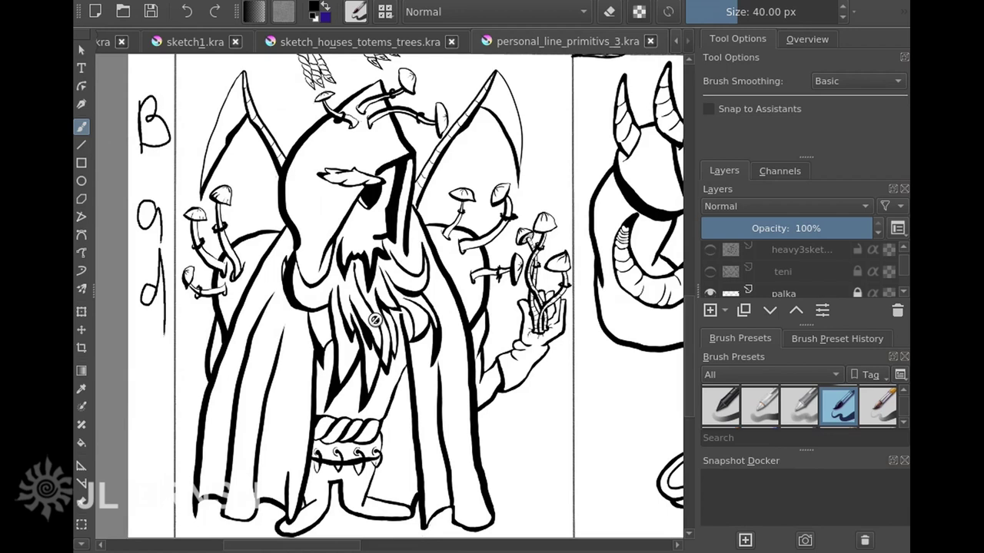
scroll(380, 321, "down", 3)
scroll(379, 321, "down", 3)
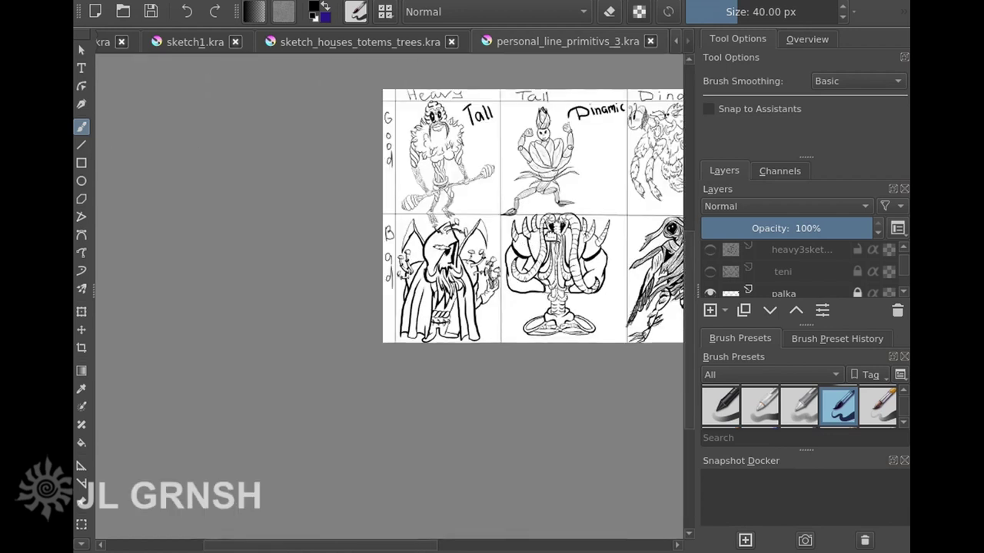
Hide the setka grid layer and show the teni shading layer on the six characters.
scroll(833, 273, "up", 3)
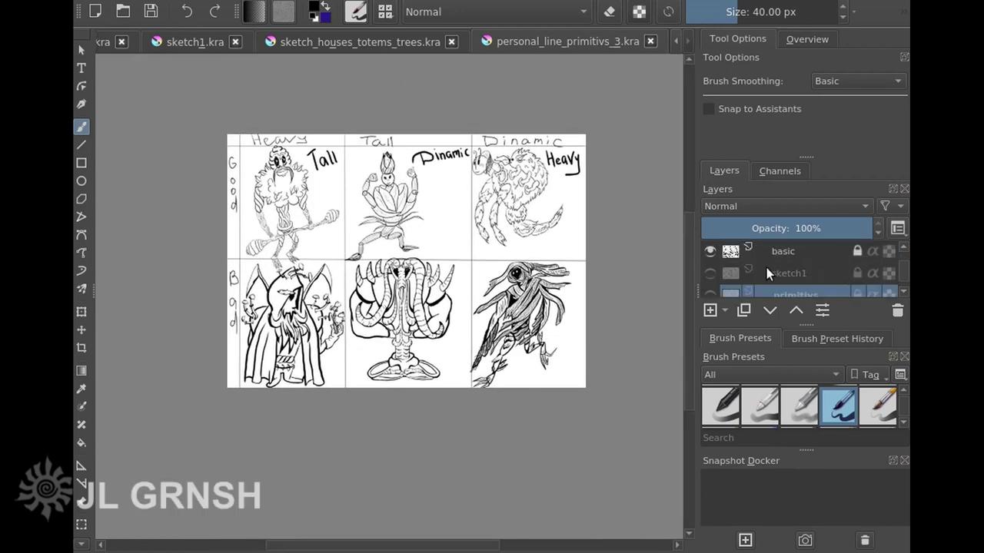
scroll(741, 264, "down", 3)
left_click(708, 264)
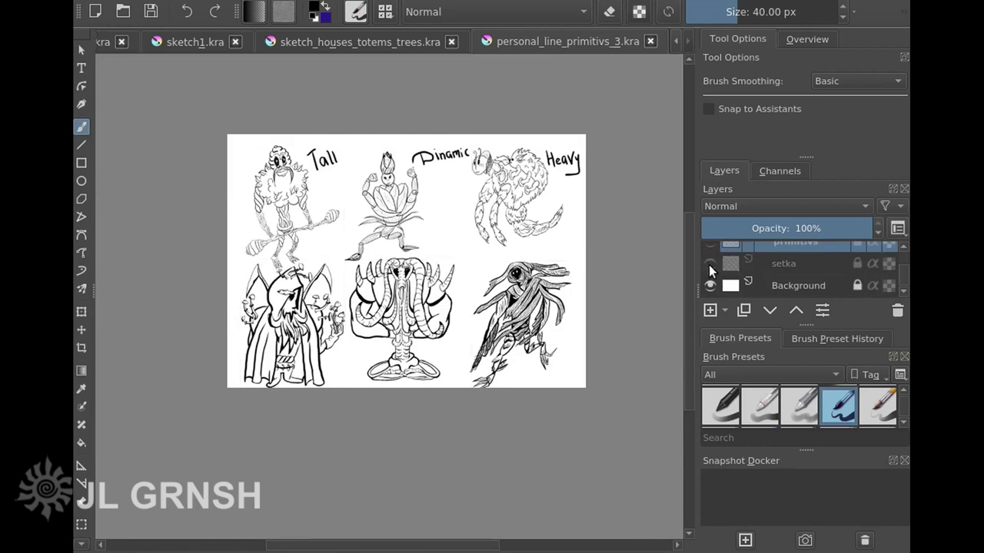
scroll(387, 257, "up", 3)
scroll(387, 257, "down", 3)
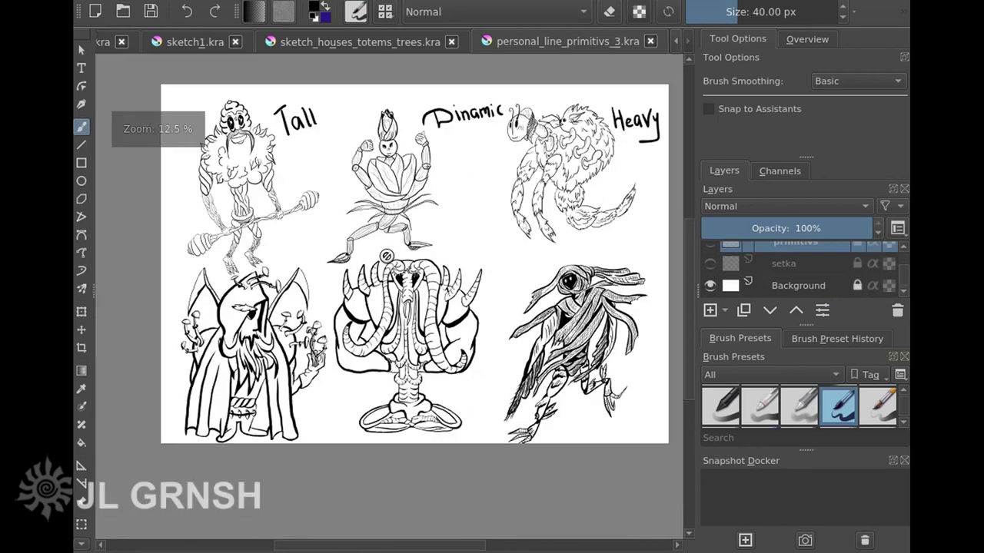
scroll(794, 275, "up", 3)
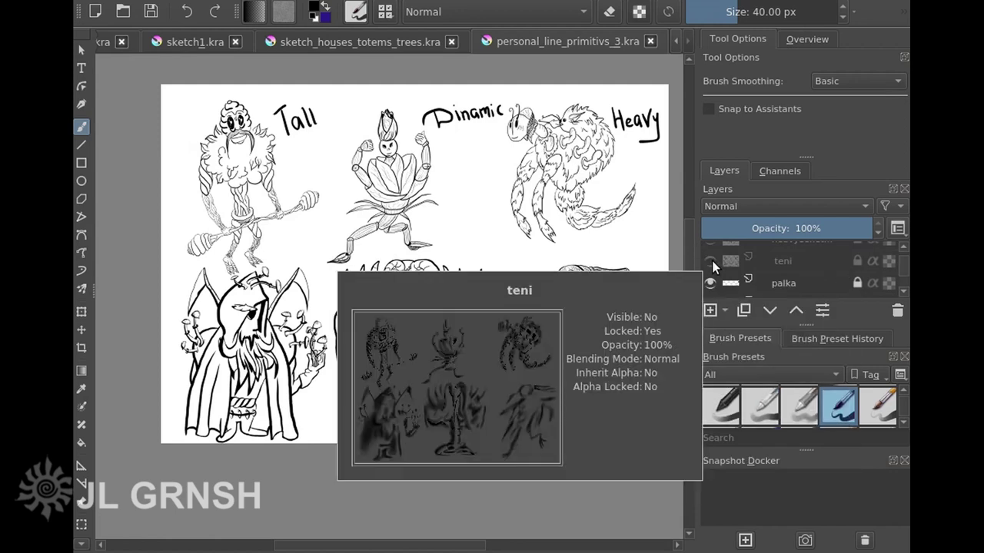
mouse_move(737, 261)
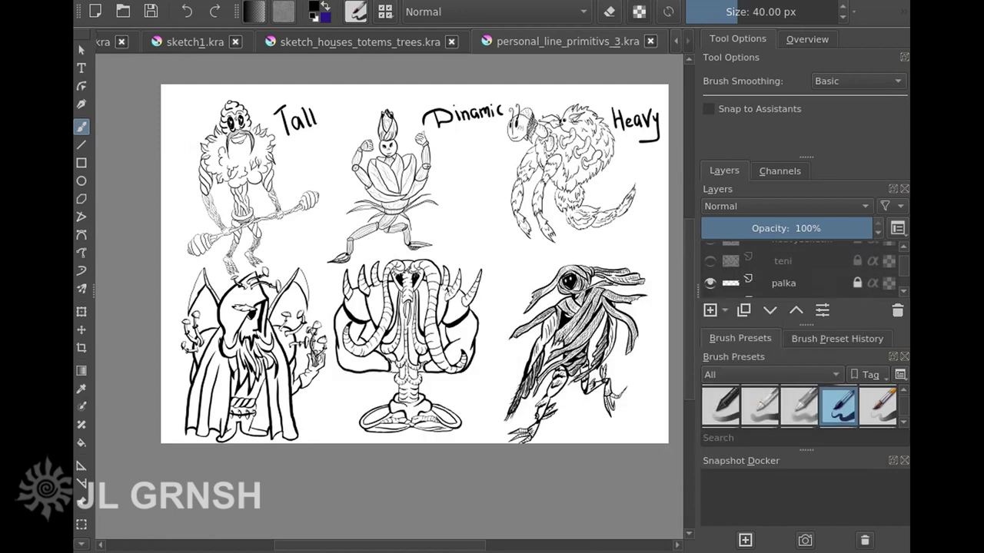
left_click(709, 261)
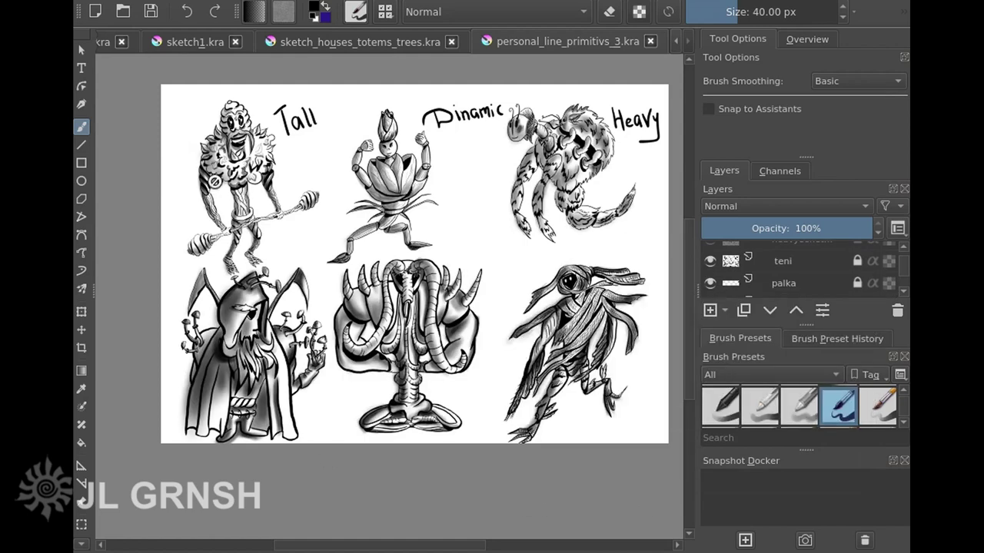
Examine the shading on all six characters up close, from the club bearer around to the hooded figure.
scroll(214, 182, "up", 3)
left_click_drag(277, 150, 313, 259)
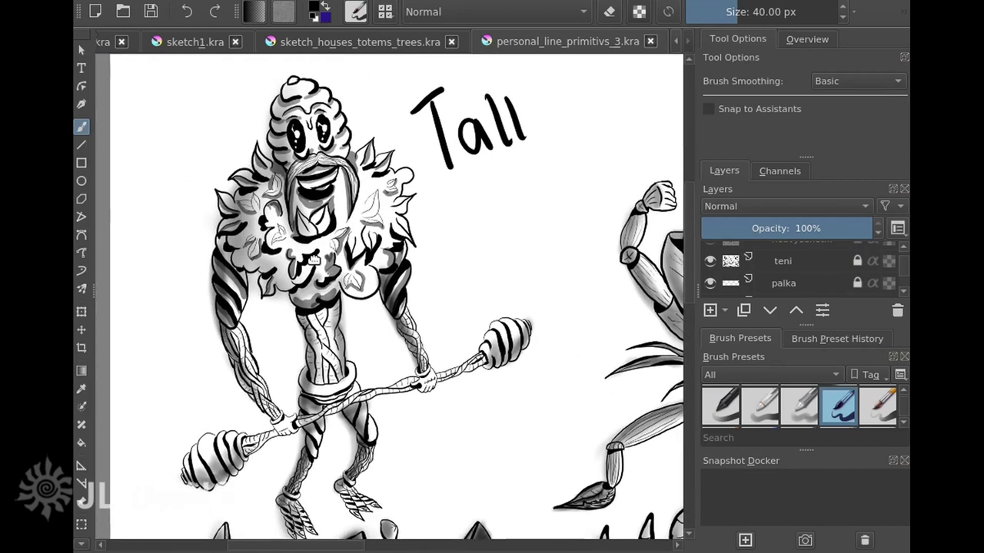
scroll(314, 260, "up", 2)
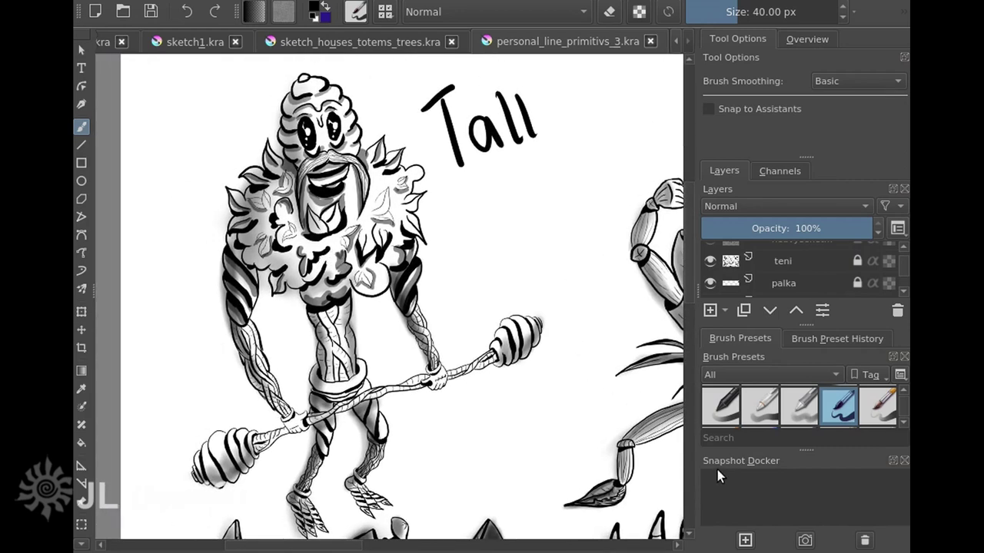
left_click_drag(633, 410, 263, 407)
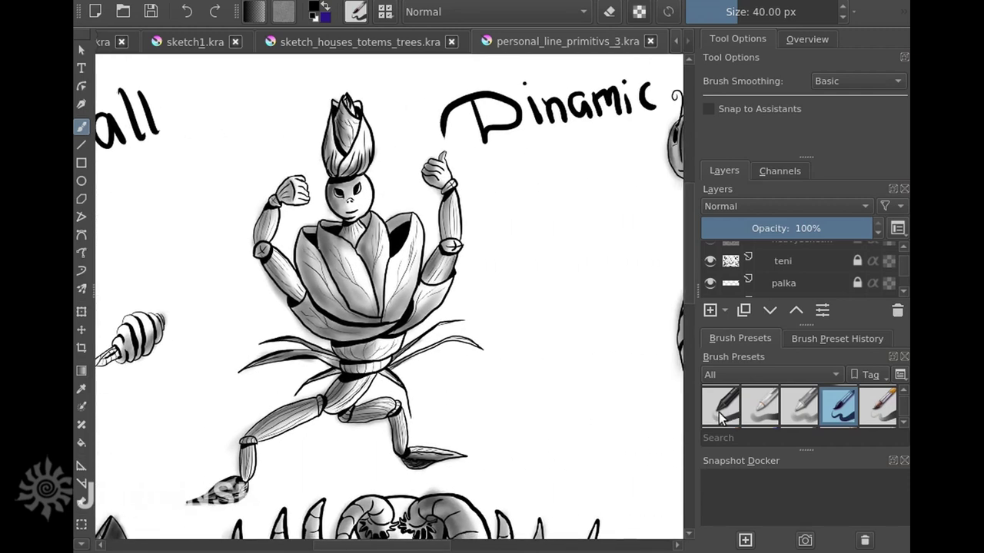
left_click_drag(666, 397, 228, 415)
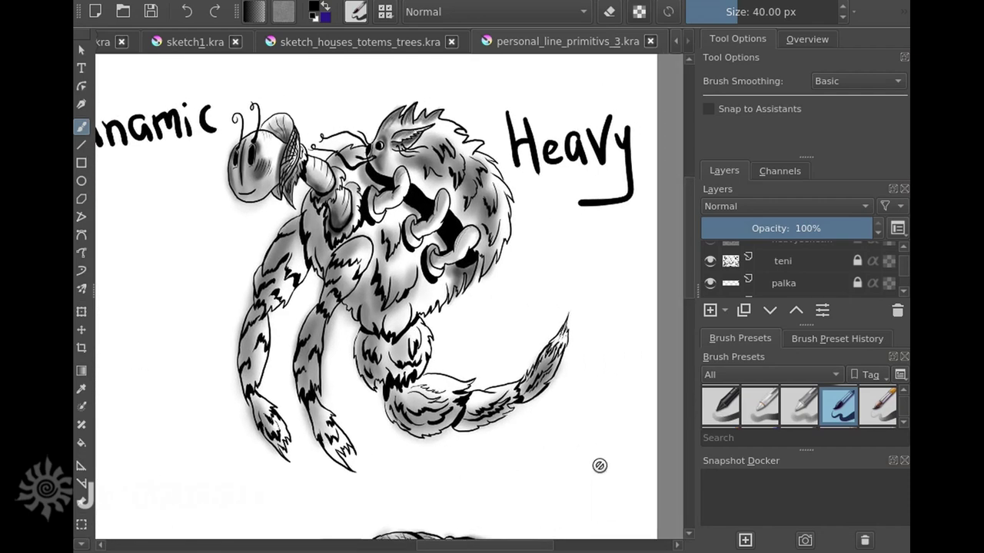
left_click_drag(549, 482, 576, 164)
left_click_drag(508, 508, 543, 352)
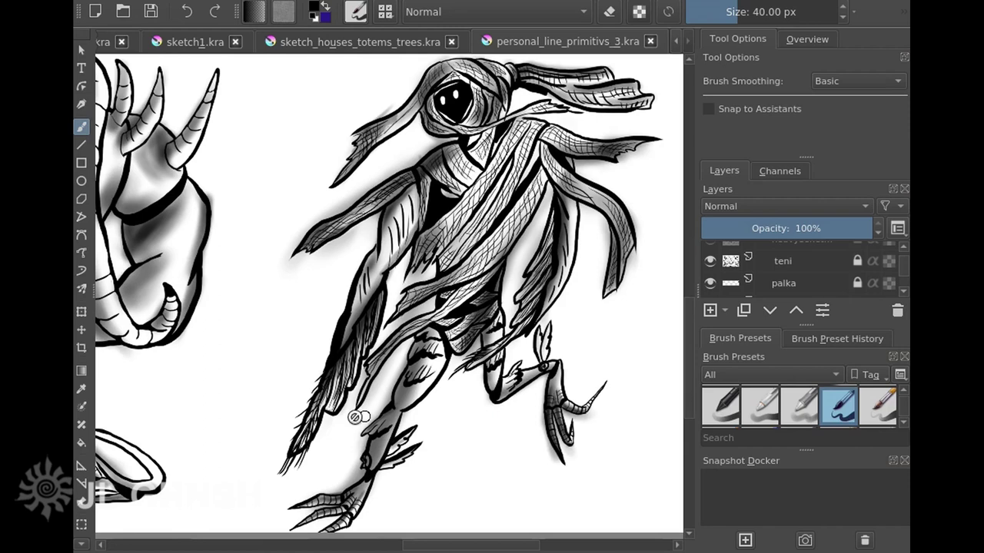
left_click_drag(197, 387, 570, 415)
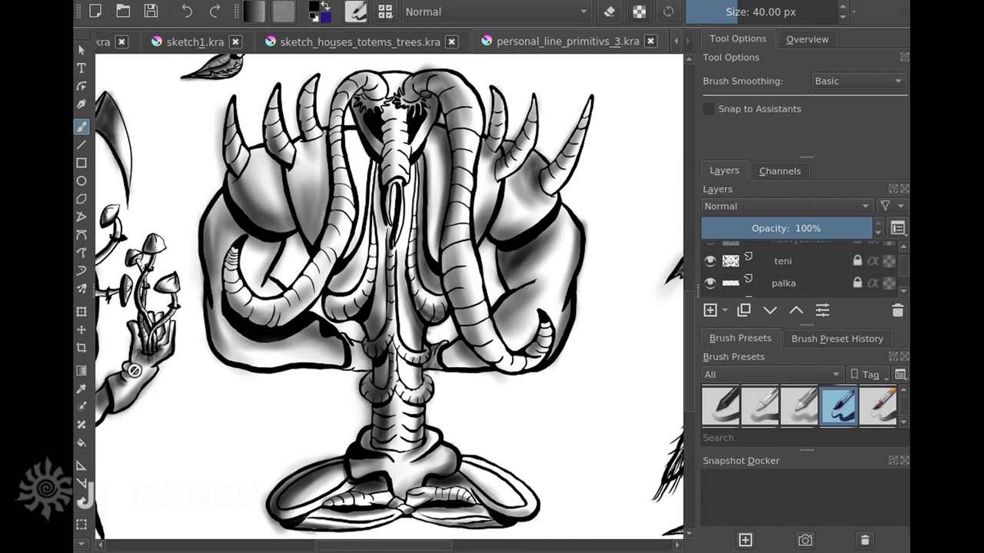
left_click_drag(176, 377, 576, 352)
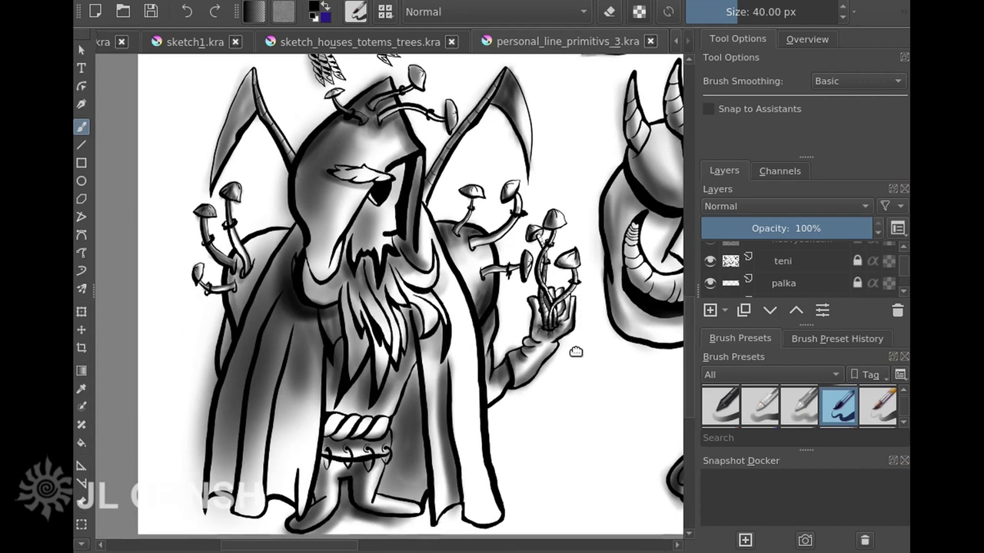
With the whole page in view, hide the teni shading layer and the palka layer.
scroll(799, 282, "up", 2)
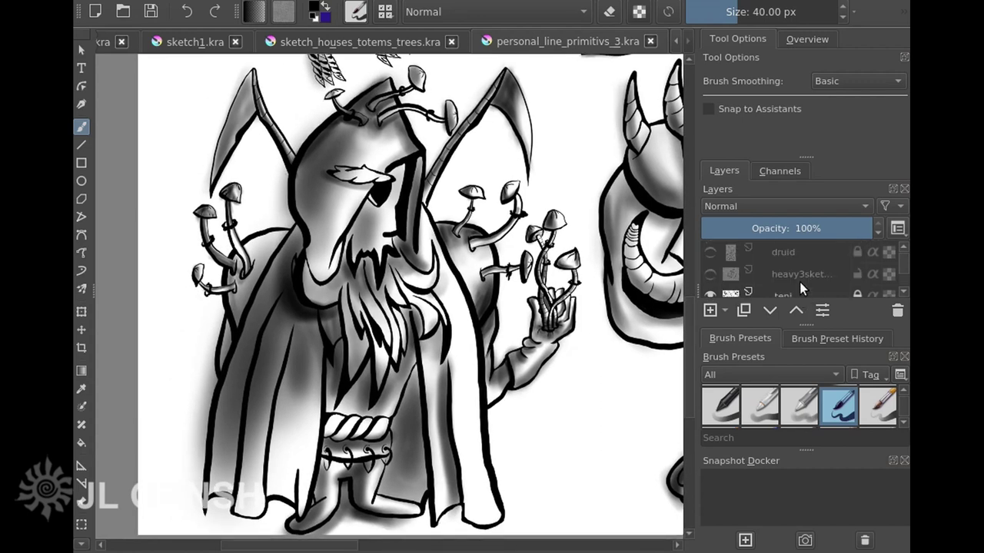
scroll(494, 224, "down", 2)
scroll(494, 225, "down", 3)
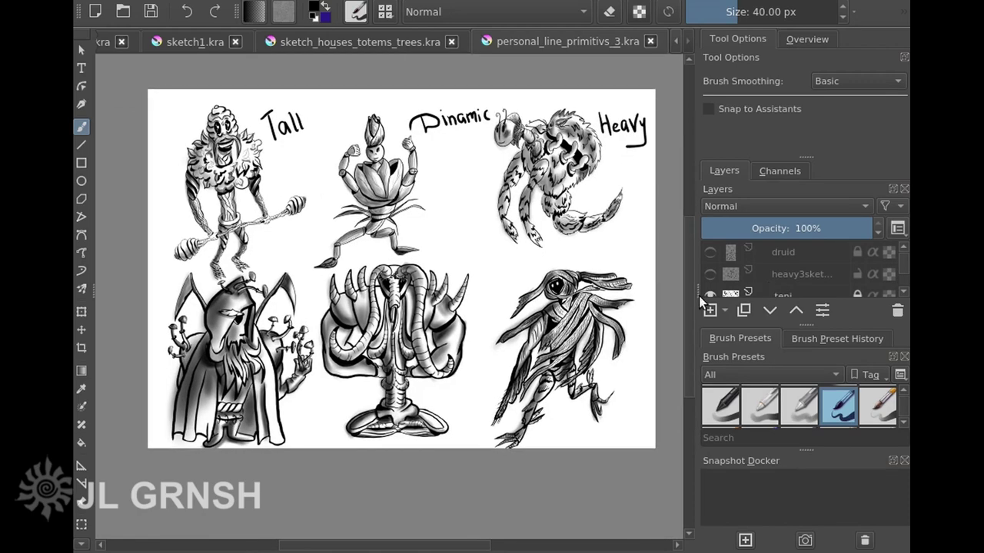
scroll(730, 281, "down", 2)
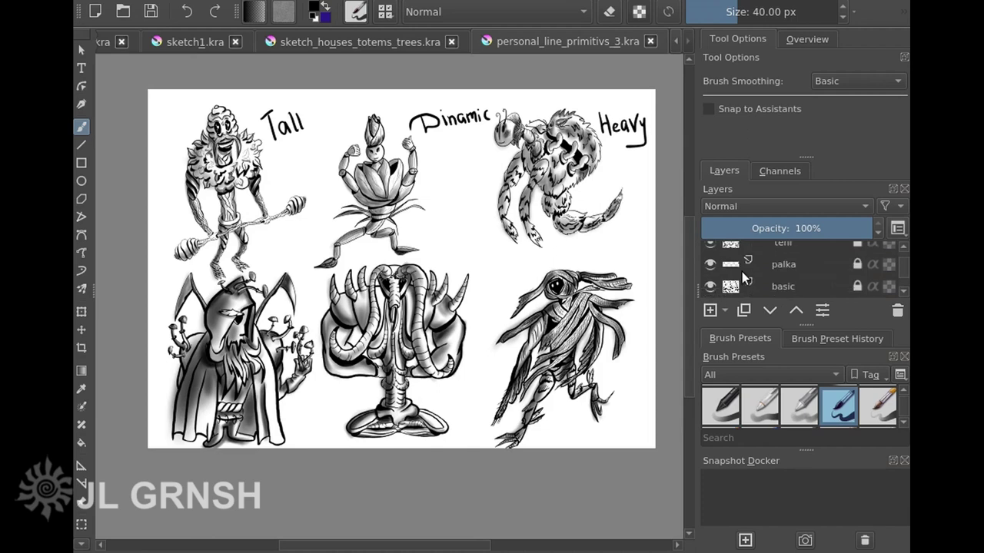
left_click(711, 247)
left_click(711, 262)
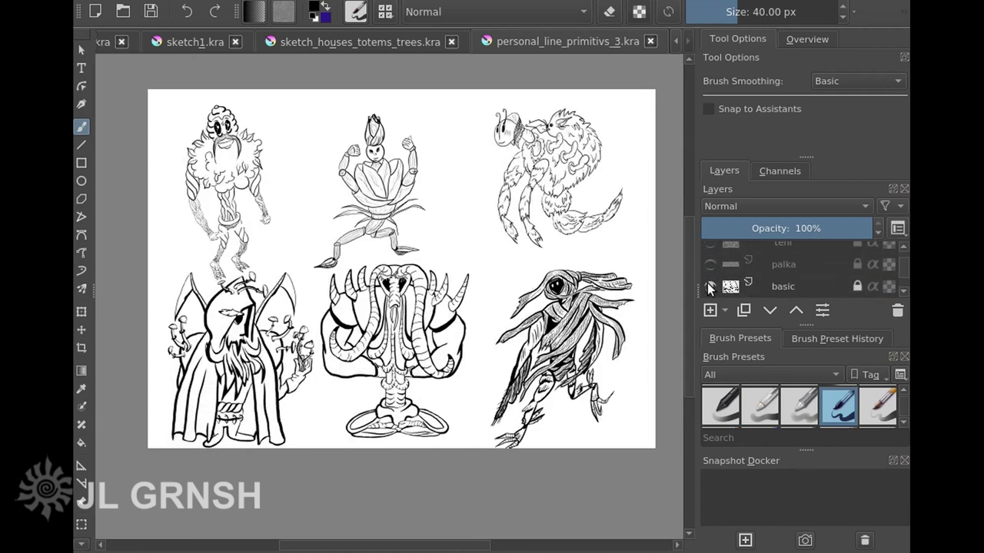
Hide the basic layer with the six characters and show the druid layer.
left_click(708, 286)
scroll(745, 261, "up", 2)
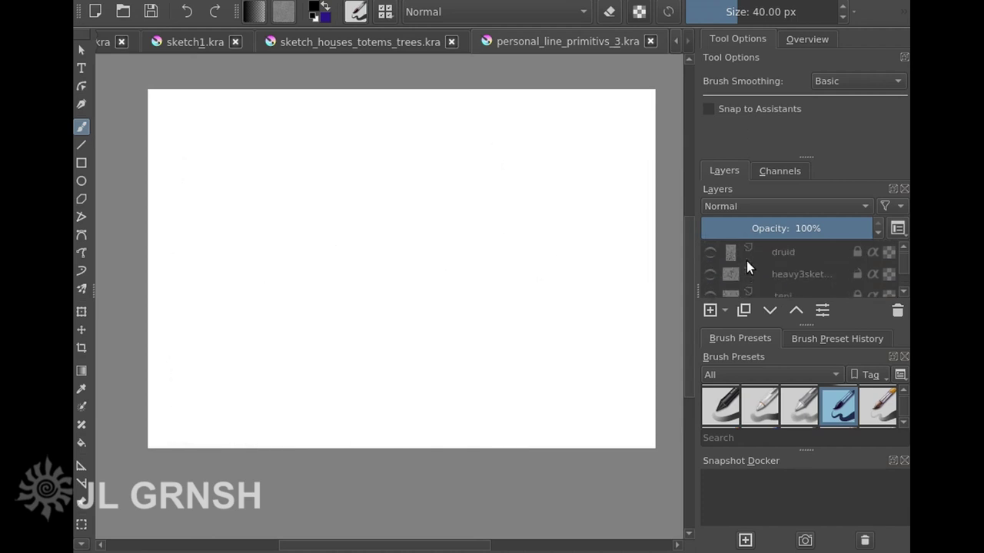
left_click(709, 253)
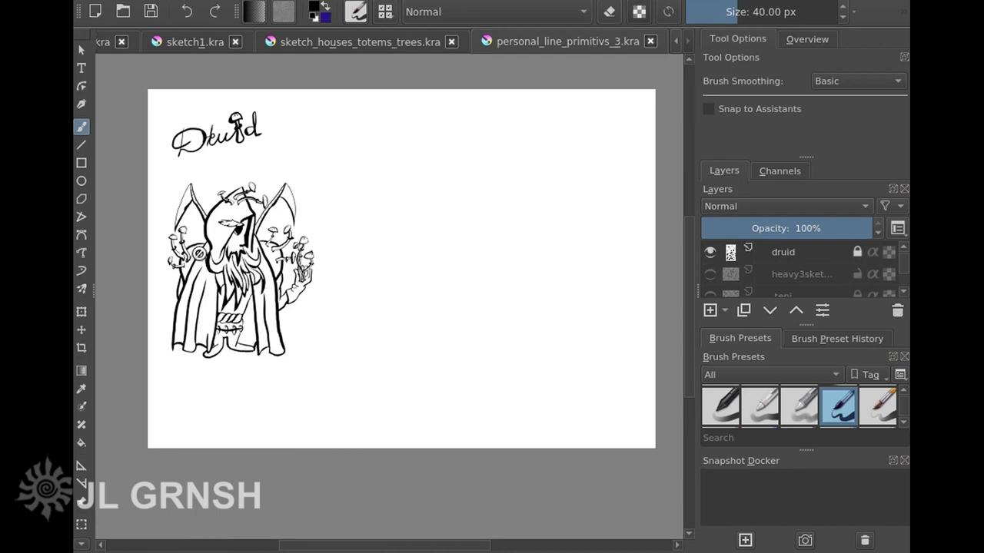
Examine the Druid magician's line art up close, from the mushroomed hood and beard down to the cloak and feet.
scroll(204, 247, "up", 1)
mouse_move(222, 237)
left_mouse_down()
mouse_move(355, 280)
mouse_move(321, 304)
left_mouse_up()
scroll(356, 280, "up", 1)
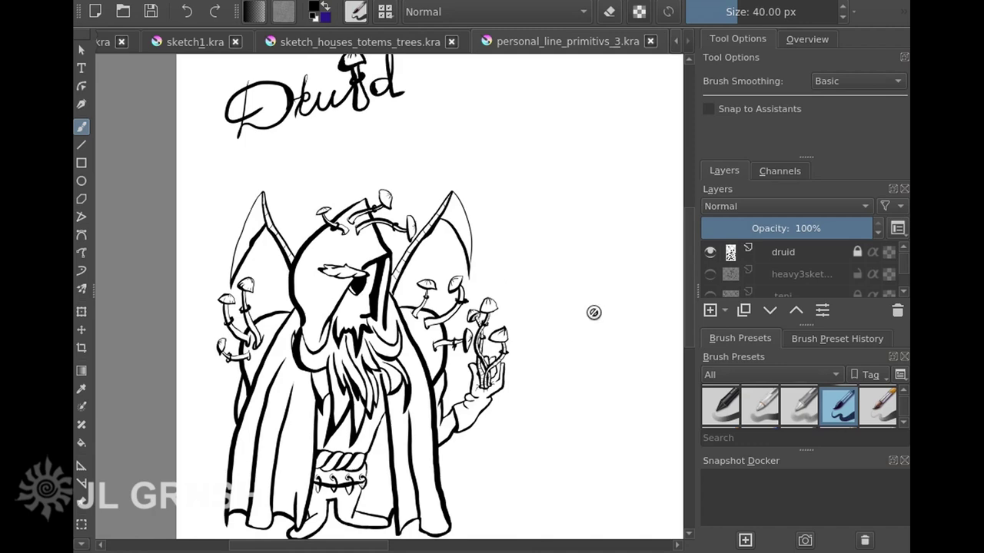
scroll(347, 388, "up", 2)
mouse_move(362, 378)
left_mouse_down()
mouse_move(339, 394)
mouse_move(314, 461)
mouse_move(302, 404)
mouse_move(328, 282)
left_mouse_up()
left_click_drag(279, 502, 332, 544)
scroll(363, 460, "down", 2)
scroll(450, 405, "down", 2)
left_click_drag(517, 399, 326, 295)
Show the heavy3sket... layer and examine the Fire, Electric and Lamp magicians up close.
left_click(709, 274)
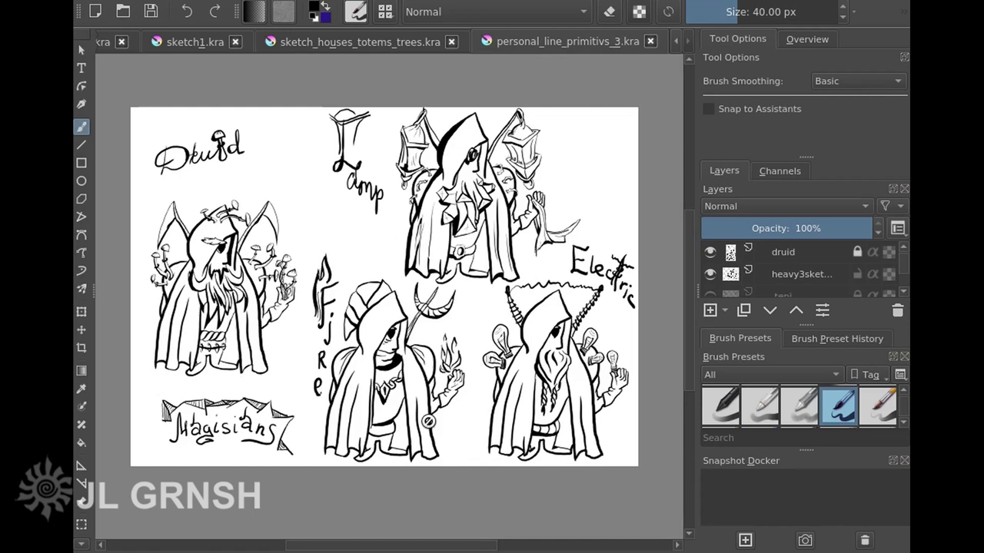
scroll(433, 422, "up", 4)
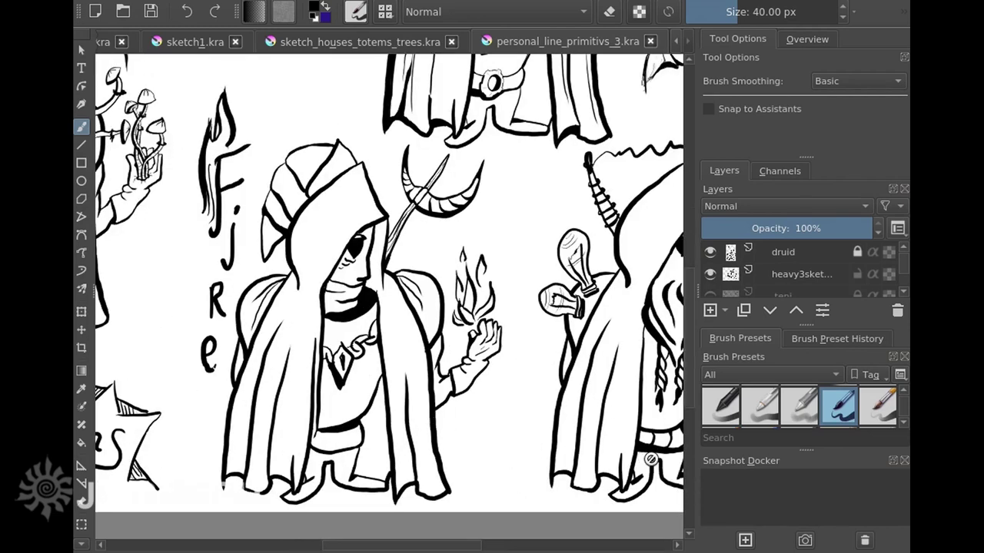
left_click_drag(613, 428, 348, 434)
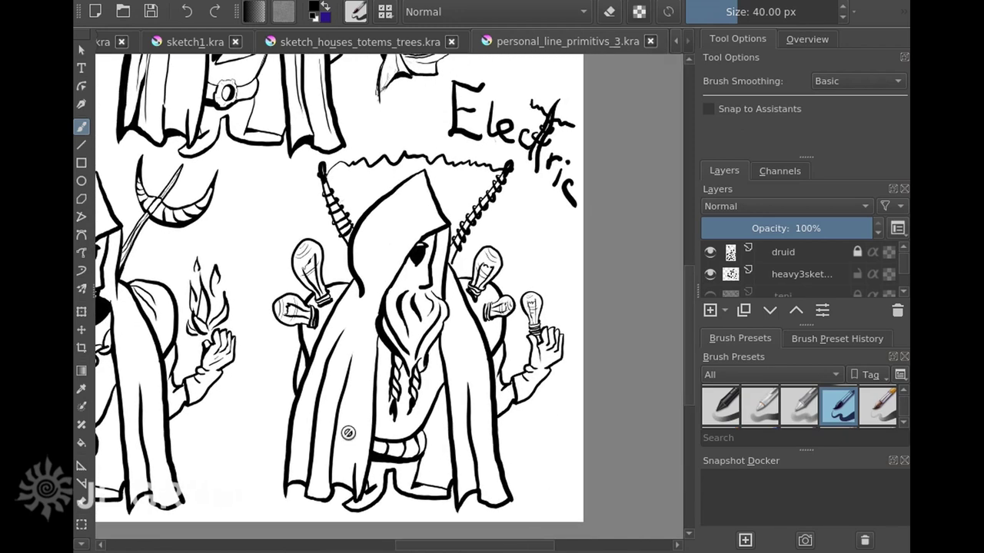
mouse_move(292, 170)
left_mouse_down()
mouse_move(338, 248)
mouse_move(390, 466)
mouse_move(457, 503)
mouse_move(476, 498)
left_mouse_up()
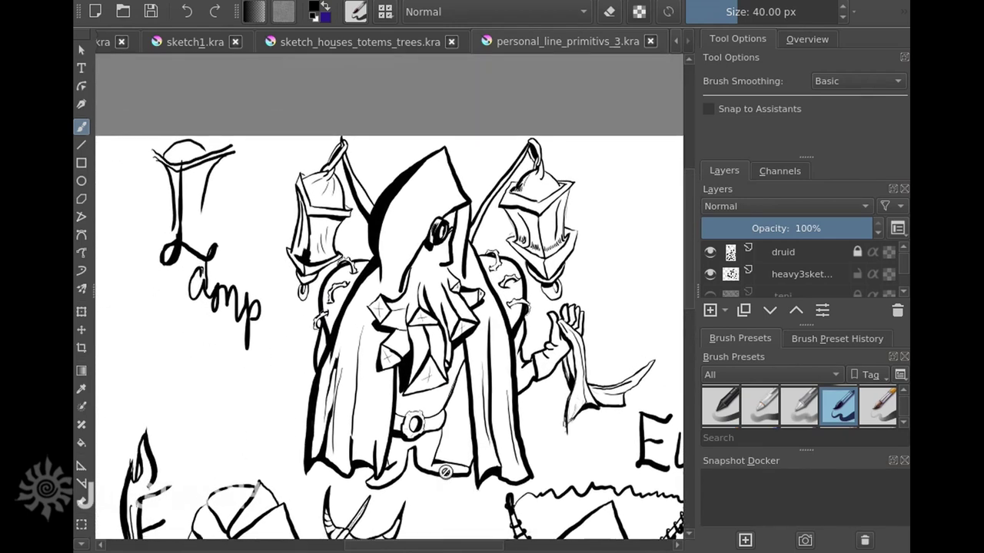
scroll(420, 488, "up", 2)
left_click_drag(446, 313, 398, 550)
scroll(394, 466, "down", 6)
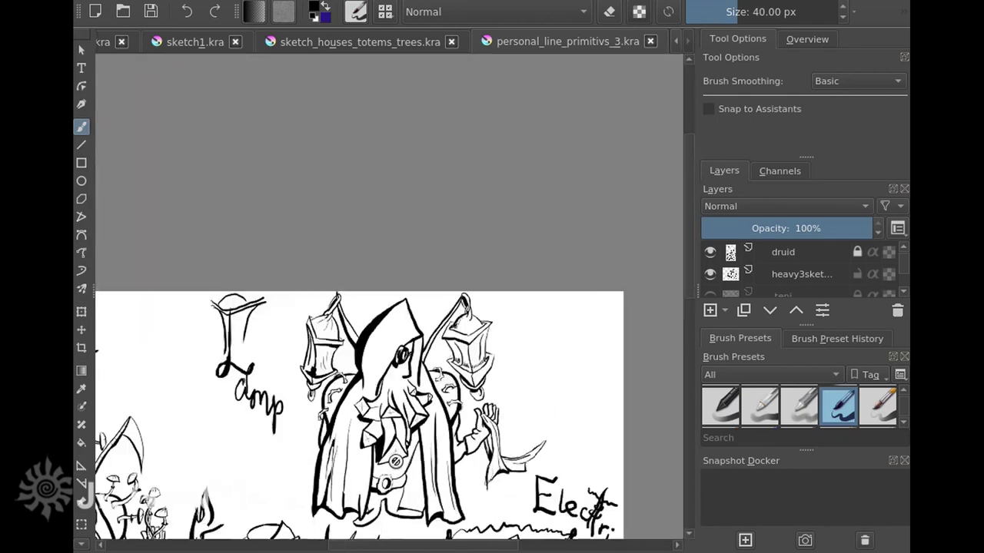